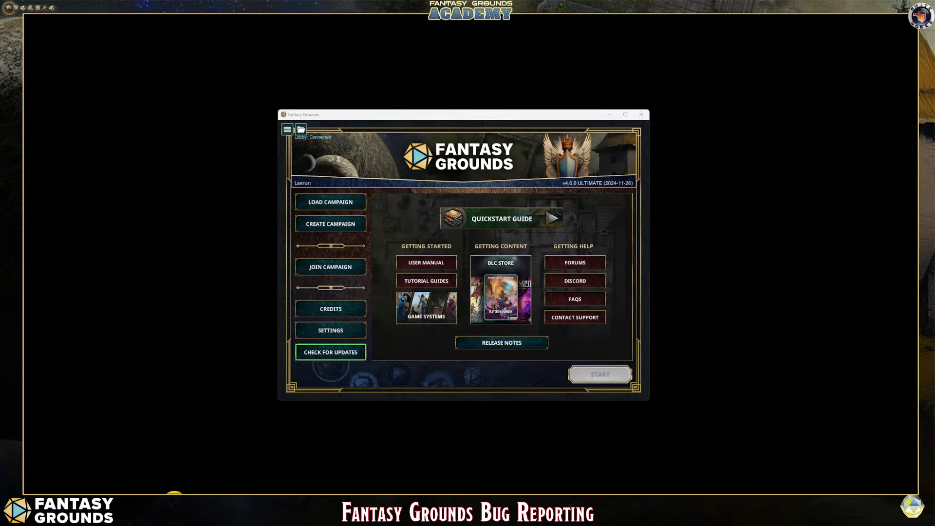
Switch to Discord and review the recent messages in the Fantasy Grounds server's fgvtt_support channel.
{"action": "left_click", "coordinate": [176, 495]}
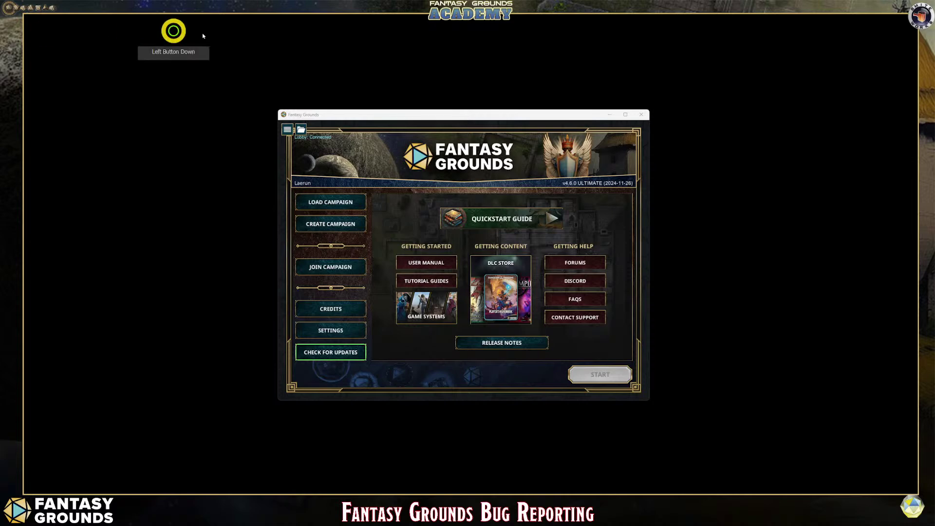
{"action": "left_click", "coordinate": [41, 37]}
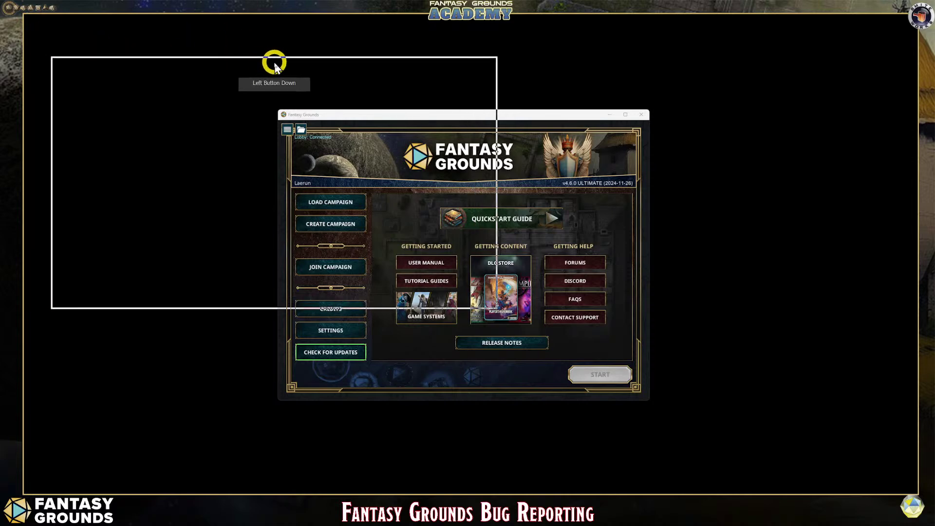
{"action": "left_click", "coordinate": [474, 64]}
{"action": "left_click", "coordinate": [323, 263]}
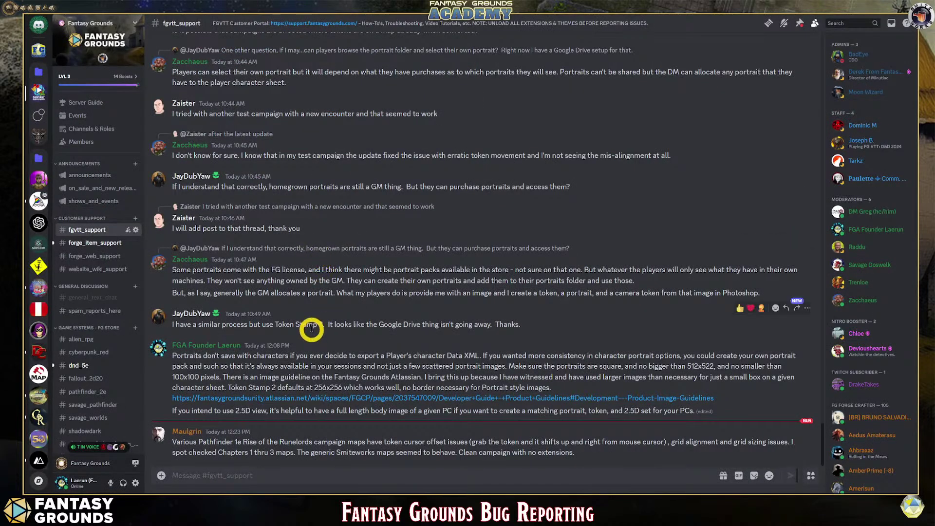
{"action": "scroll", "coordinate": [312, 329], "scroll_direction": "up", "scroll_amount": 2}
{"action": "scroll", "coordinate": [312, 330], "scroll_direction": "up", "scroll_amount": 2}
{"action": "scroll", "coordinate": [310, 324], "scroll_direction": "down", "scroll_amount": 5}
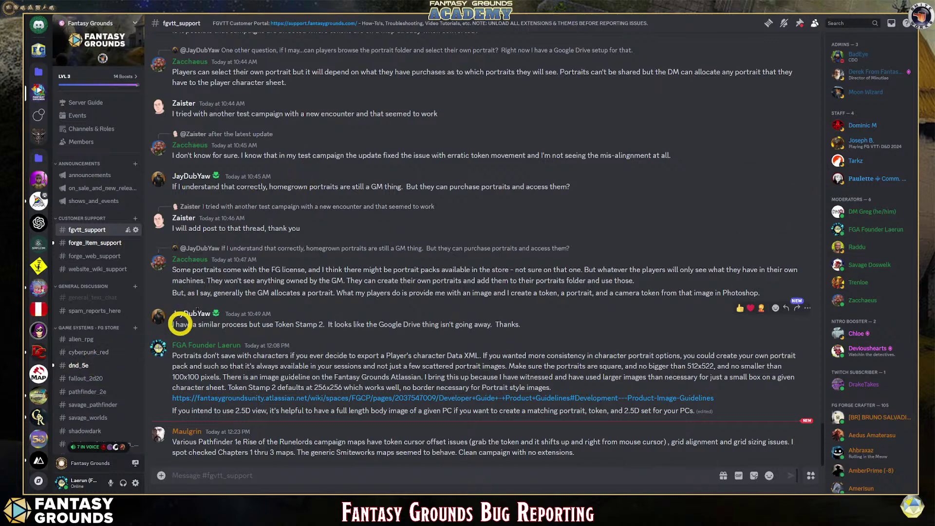
{"action": "left_click", "coordinate": [884, 16]}
{"action": "left_click", "coordinate": [442, 282]}
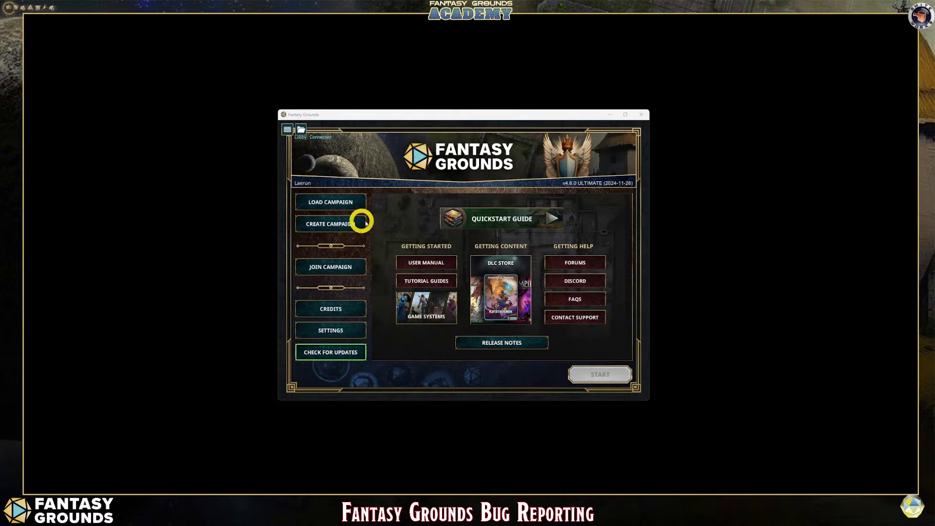
Open the Fantasy Grounds forums from the launcher's help links, view The House of Healing forum, and return to the launcher.
{"action": "left_click", "coordinate": [586, 265]}
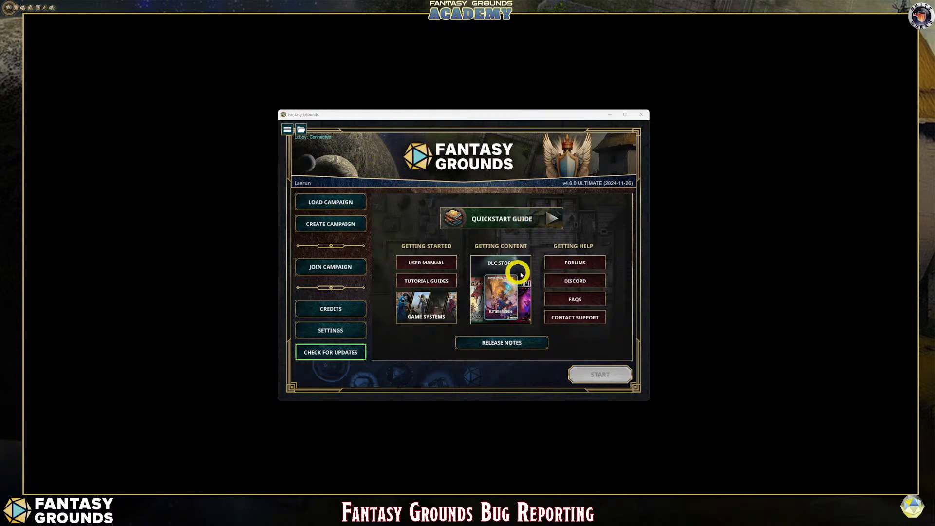
{"action": "left_click", "coordinate": [564, 262]}
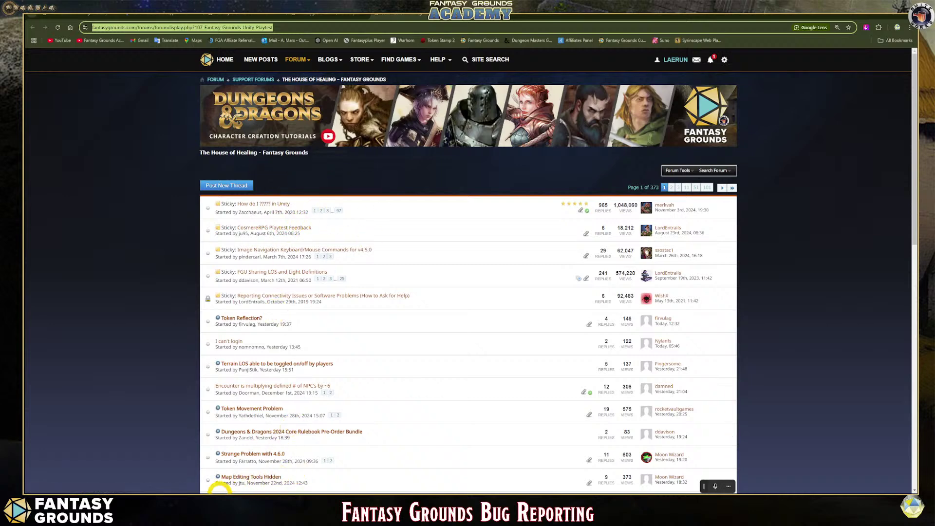
{"action": "left_click", "coordinate": [209, 492]}
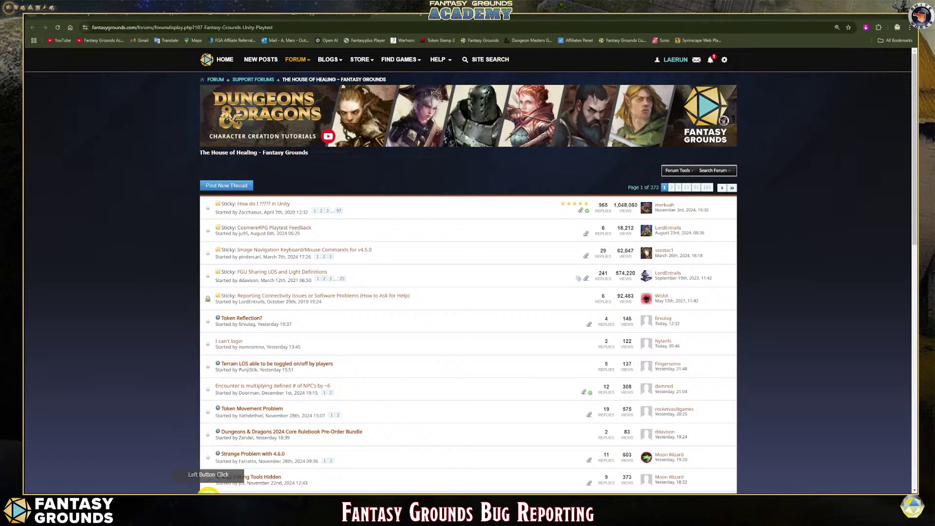
{"action": "left_click", "coordinate": [144, 492]}
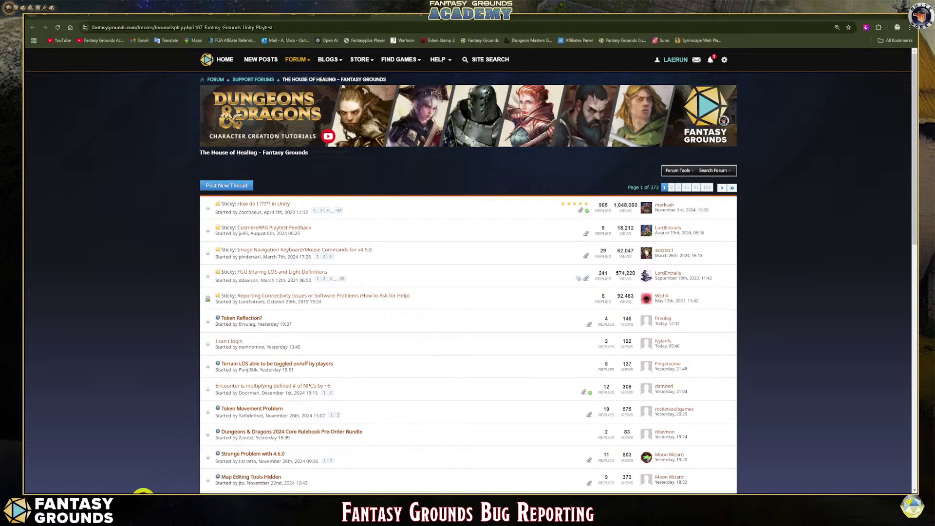
Open the launcher's Discord help page, and examine the contact categories on the Fantasy Grounds VTT Customer Support portal.
{"action": "left_click", "coordinate": [571, 299]}
{"action": "left_click", "coordinate": [573, 282]}
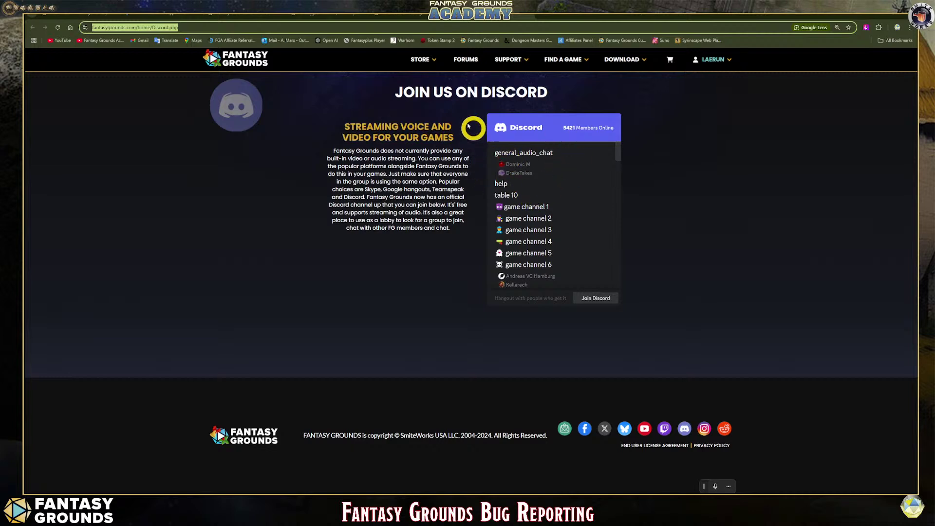
{"action": "left_click", "coordinate": [191, 16]}
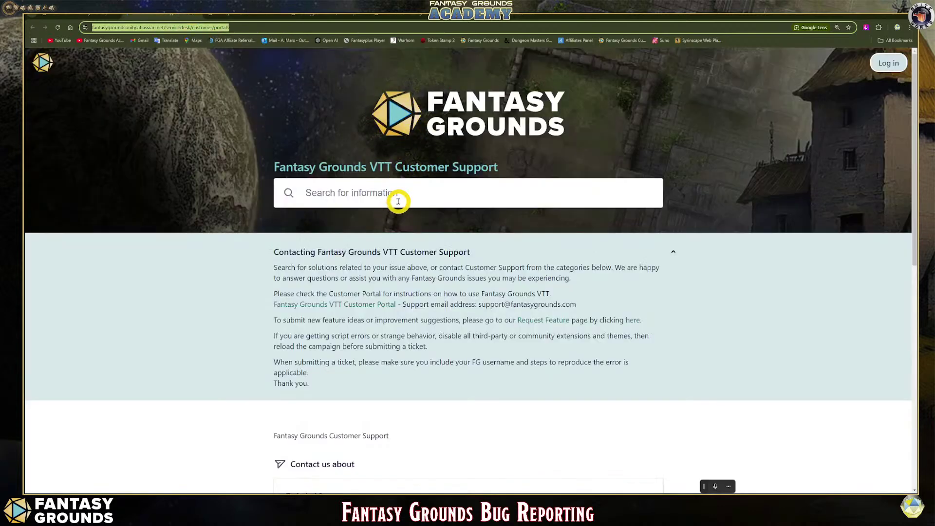
{"action": "scroll", "coordinate": [418, 302], "scroll_direction": "down", "scroll_amount": 3}
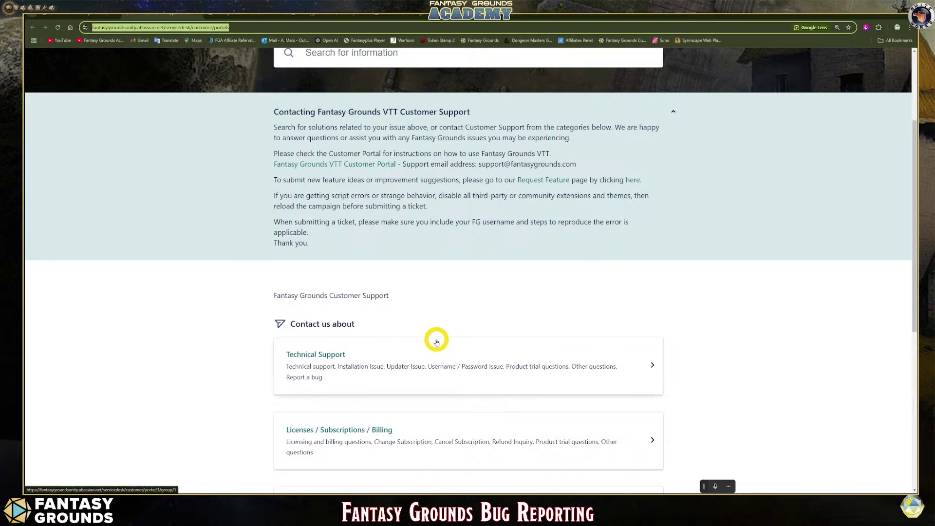
{"action": "scroll", "coordinate": [434, 340], "scroll_direction": "down", "scroll_amount": 1}
{"action": "scroll", "coordinate": [429, 335], "scroll_direction": "down", "scroll_amount": 2}
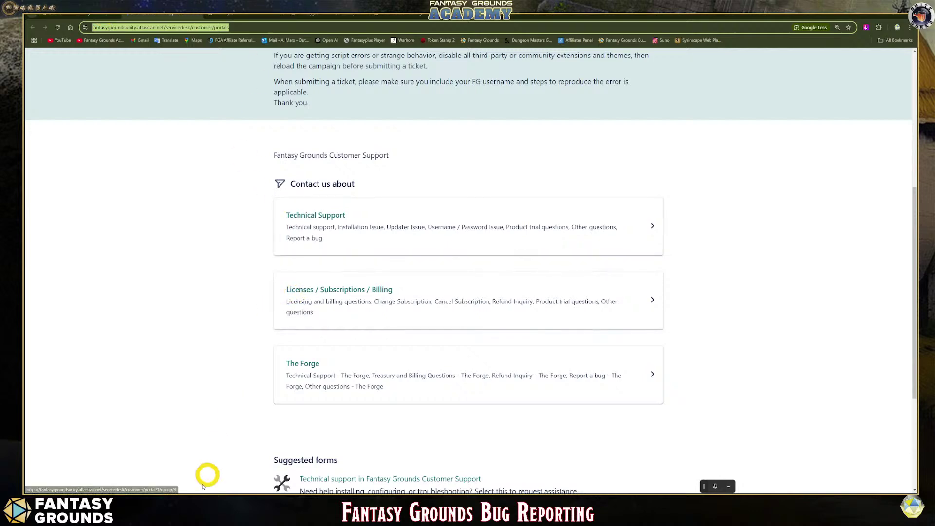
Switch to Discord and view the Fantasy Grounds Academy server's general-chat channel.
{"action": "left_click", "coordinate": [177, 493]}
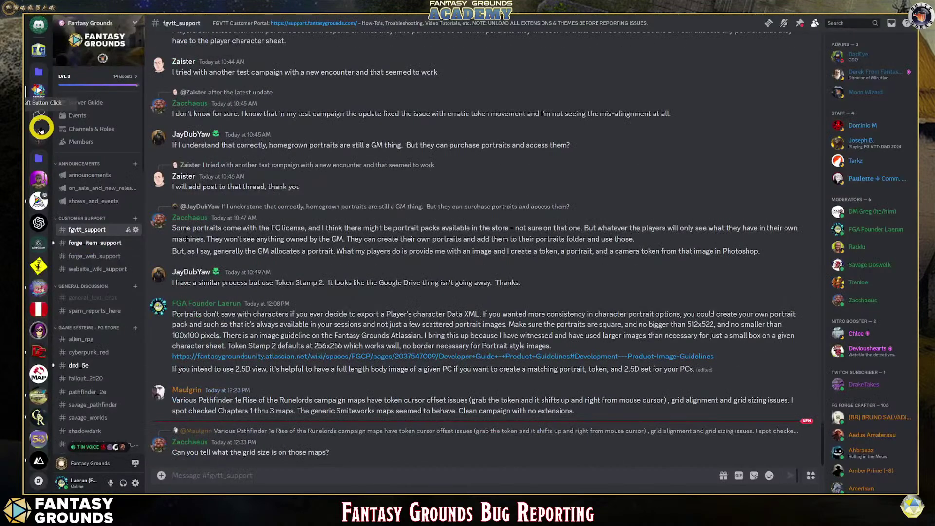
{"action": "left_click", "coordinate": [36, 51]}
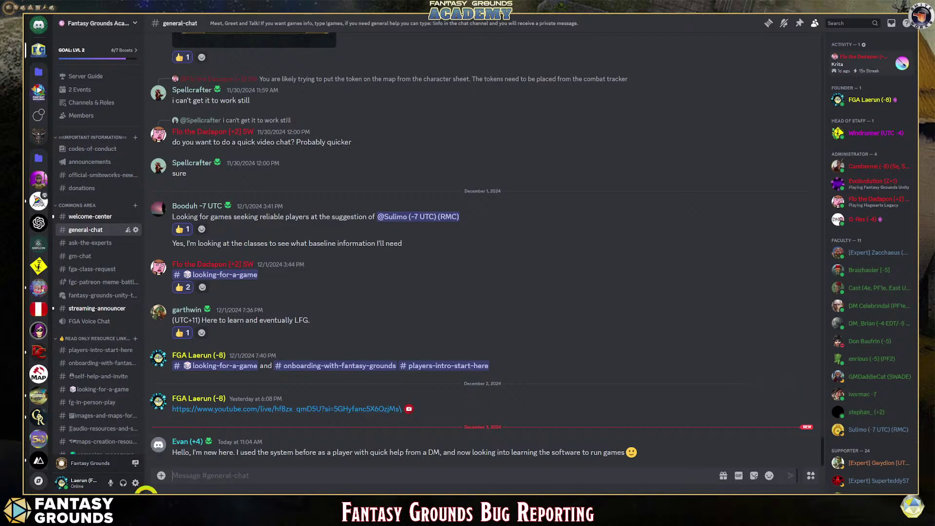
Run an update check from the Fantasy Grounds launcher, hide Discord, and reposition the updater window over the support portal.
{"action": "left_click", "coordinate": [146, 492]}
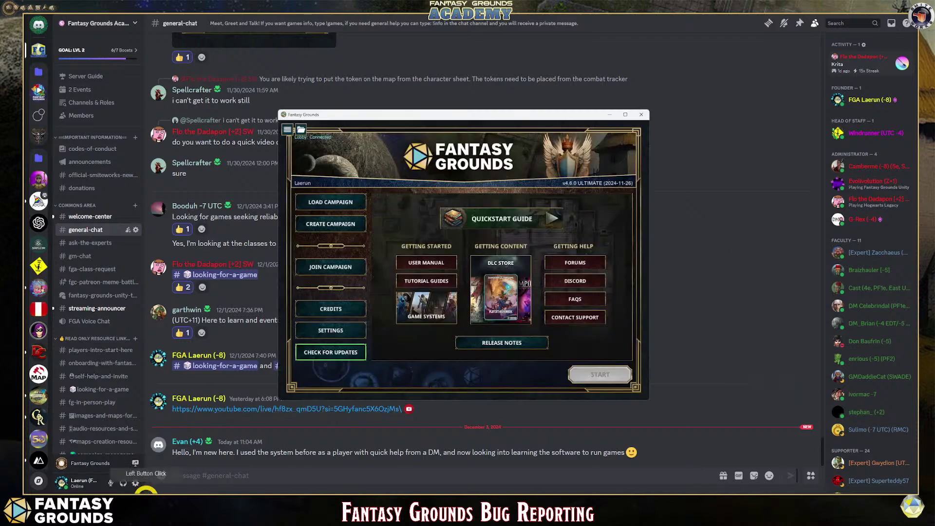
{"action": "left_click", "coordinate": [341, 352]}
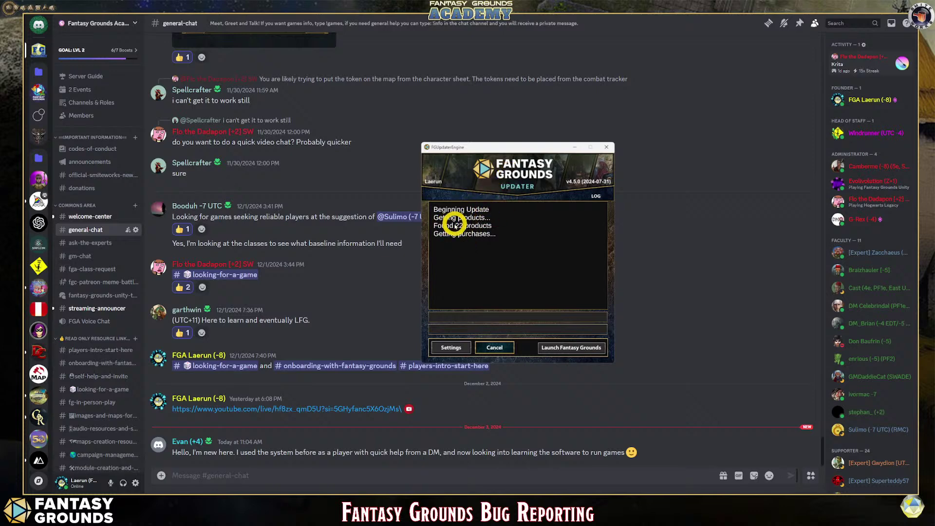
{"action": "left_click", "coordinate": [892, 15]}
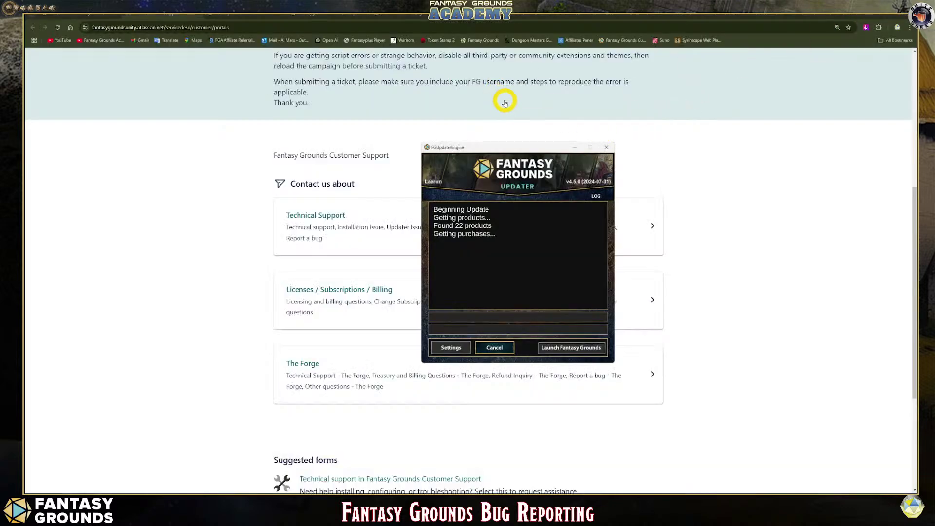
{"action": "left_click_drag", "start_coordinate": [525, 149], "coordinate": [454, 99]}
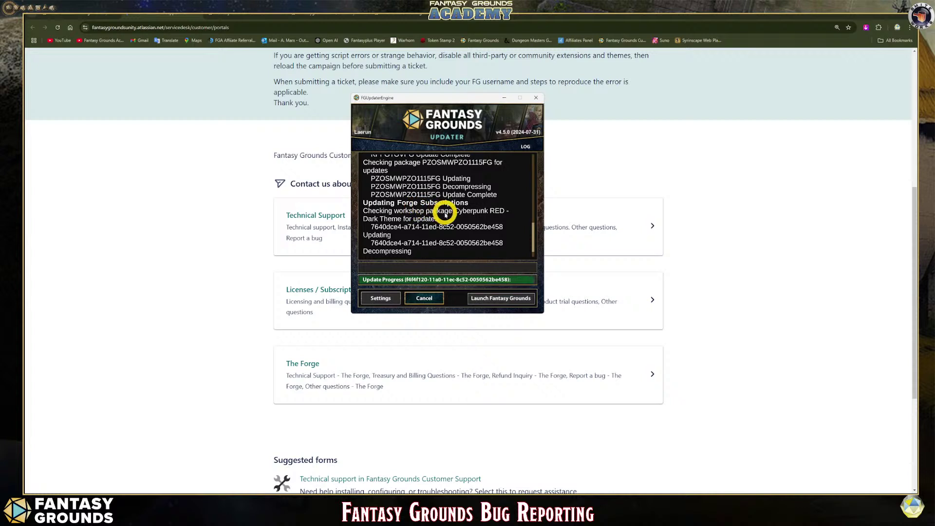
Bring the relaunched Fantasy Grounds launcher fully into view over the support portal.
{"action": "key", "text": "alt+Tab"}
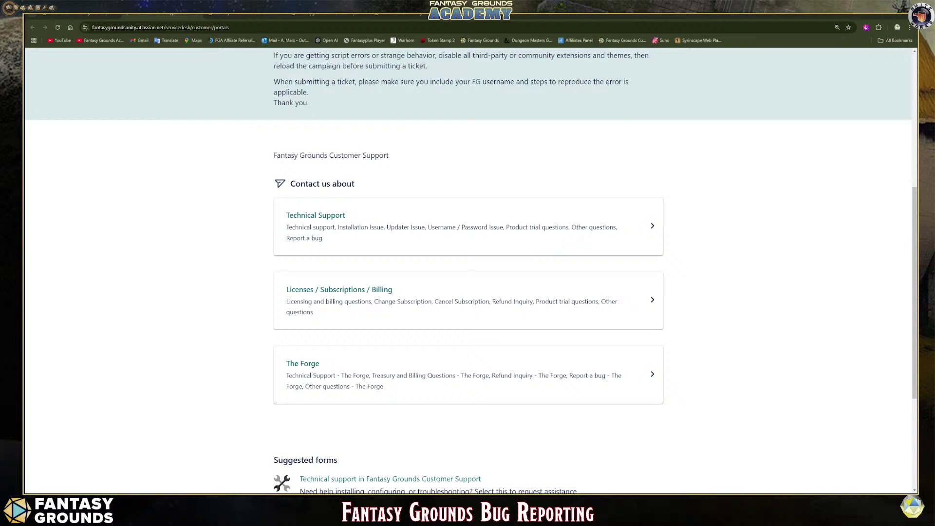
{"action": "left_click_drag", "start_coordinate": [25, 102], "coordinate": [348, 104]}
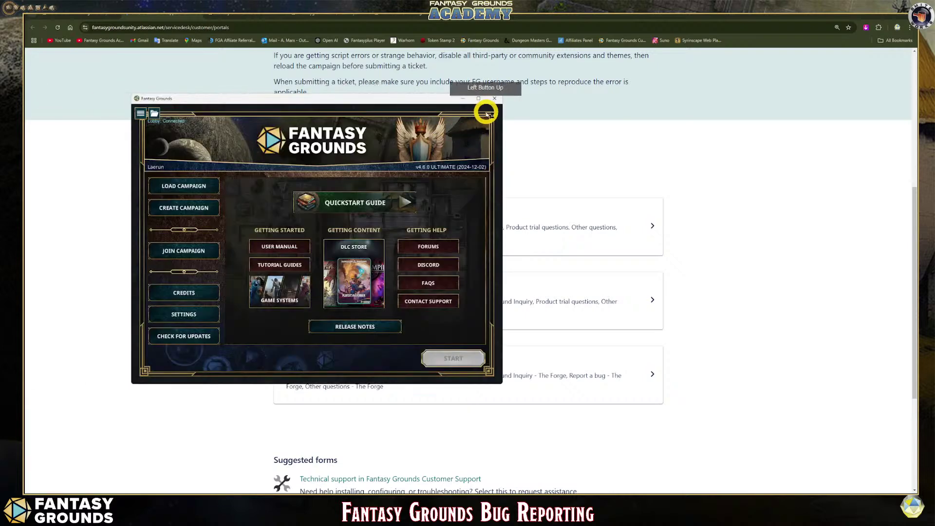
{"action": "left_click_drag", "start_coordinate": [419, 103], "coordinate": [492, 116]}
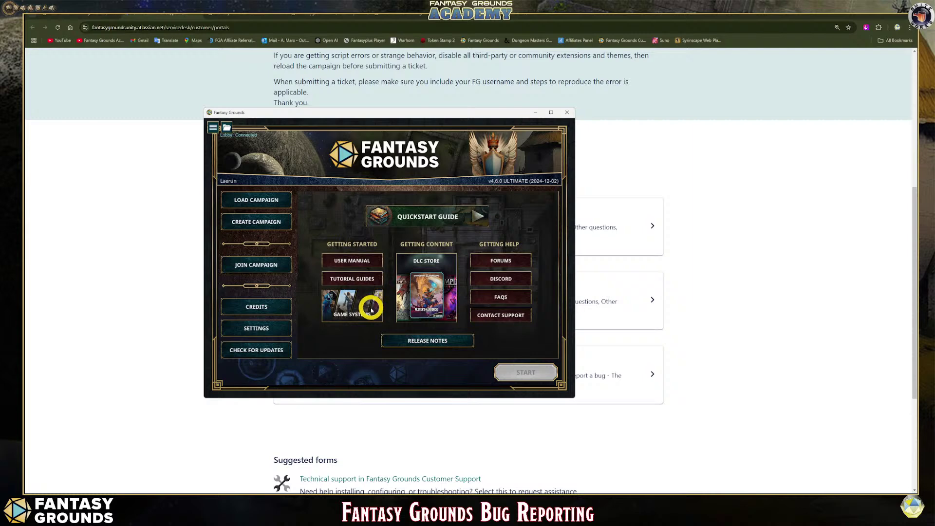
List the saved campaigns, and compile the logs from the launcher's console into a file on the Desktop.
{"action": "left_click", "coordinate": [275, 197]}
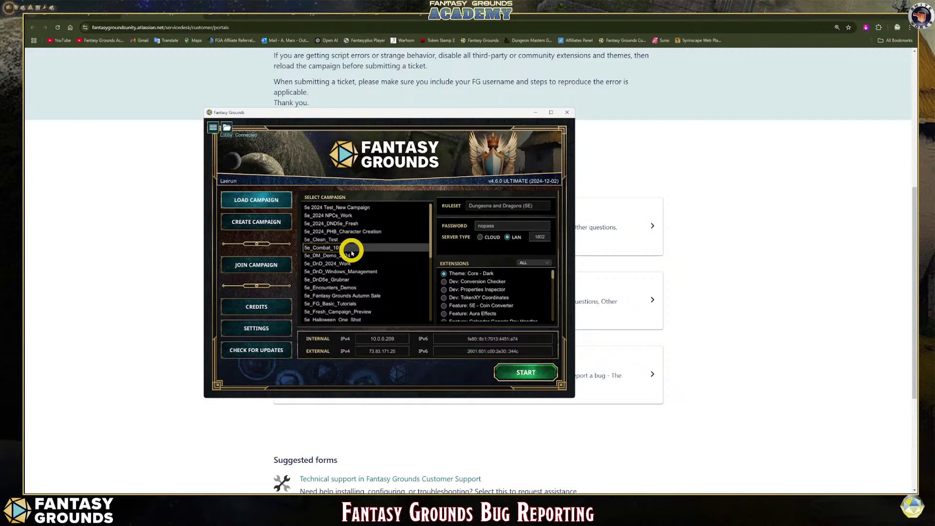
{"action": "left_click", "coordinate": [213, 130]}
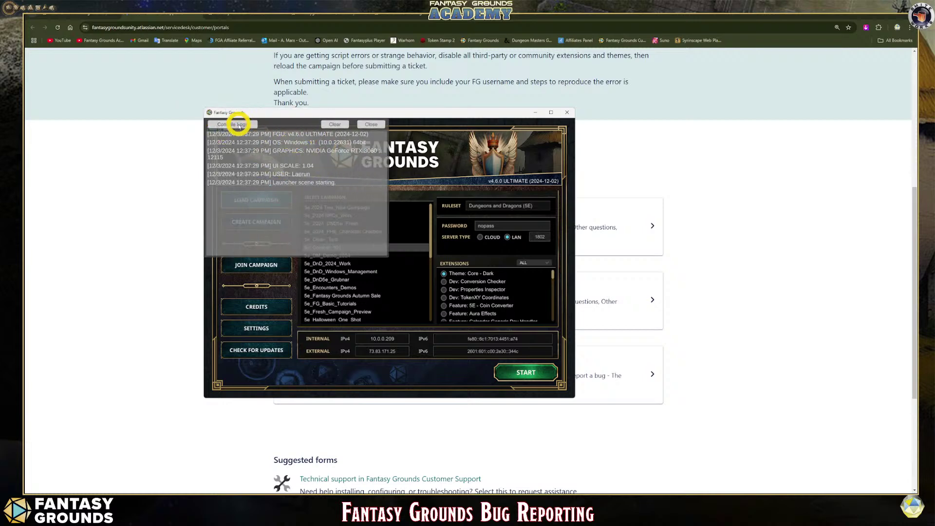
{"action": "left_click", "coordinate": [238, 125]}
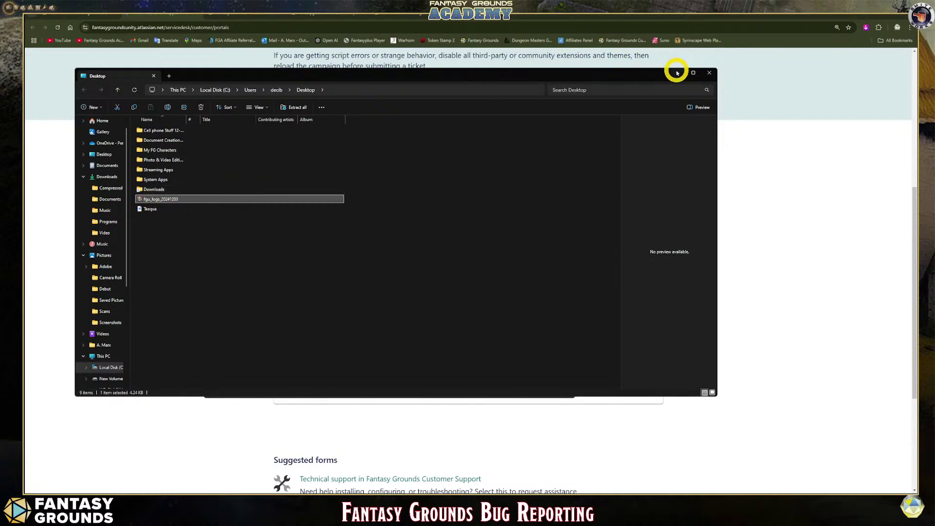
{"action": "left_click", "coordinate": [643, 74]}
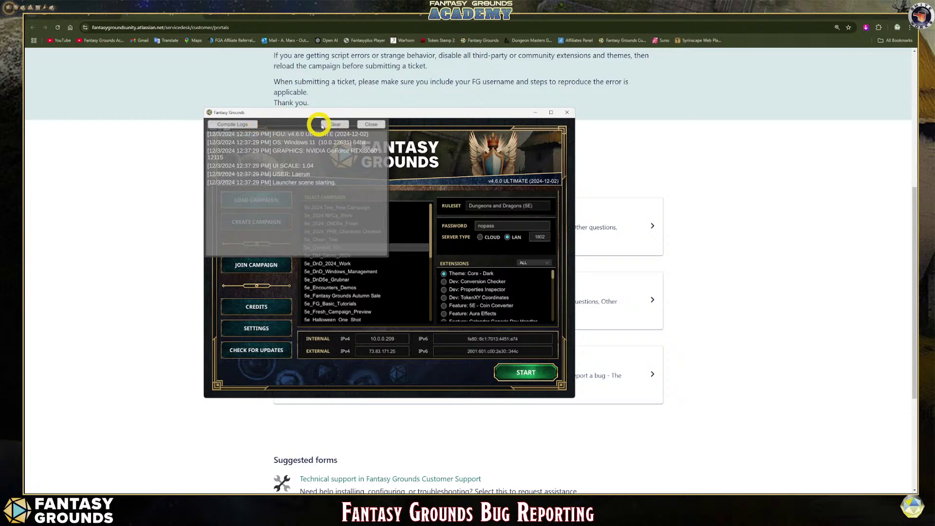
Clear and close the console, and start the 5e_Combat_101 campaign in a maximized window.
{"action": "left_click", "coordinate": [326, 124]}
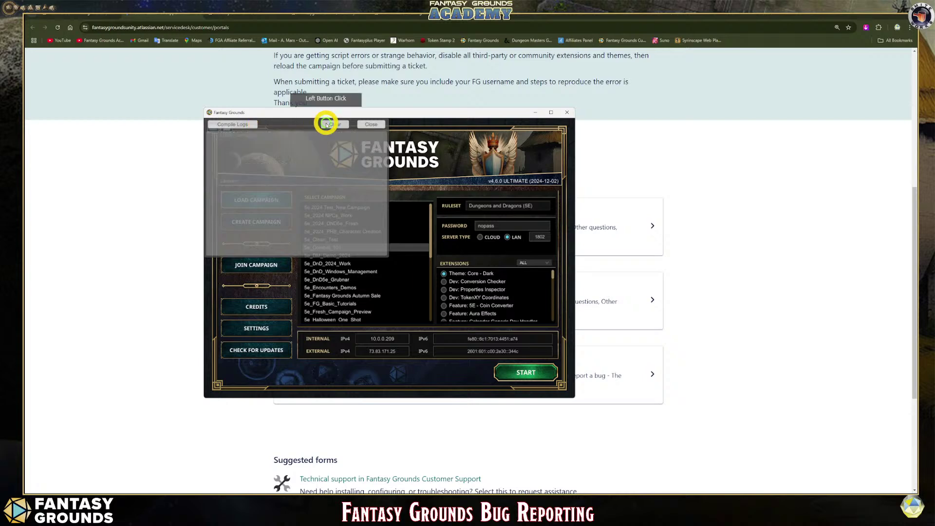
{"action": "left_click", "coordinate": [369, 125]}
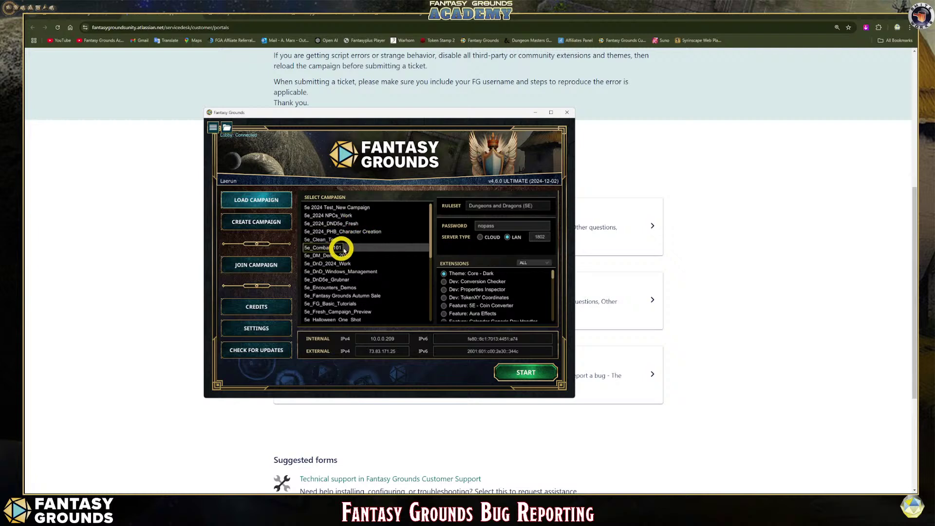
{"action": "left_click", "coordinate": [535, 374]}
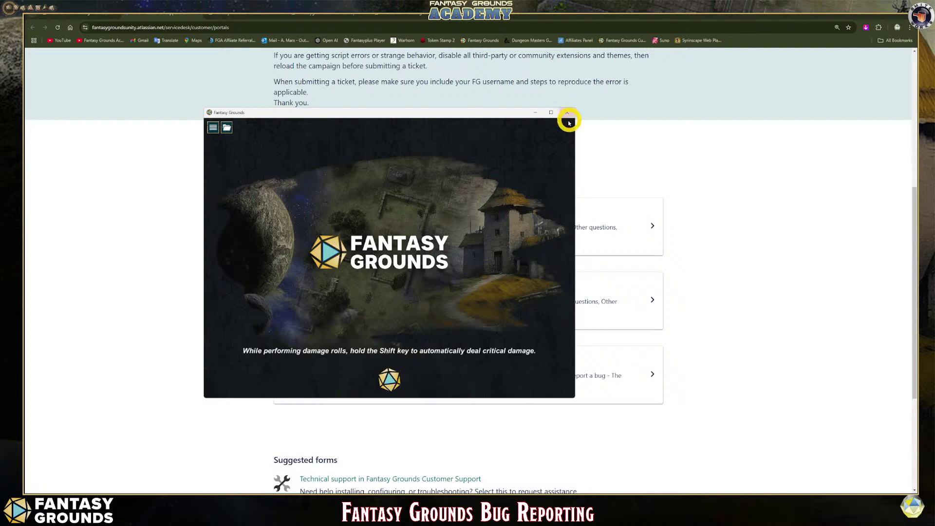
{"action": "left_click", "coordinate": [551, 112]}
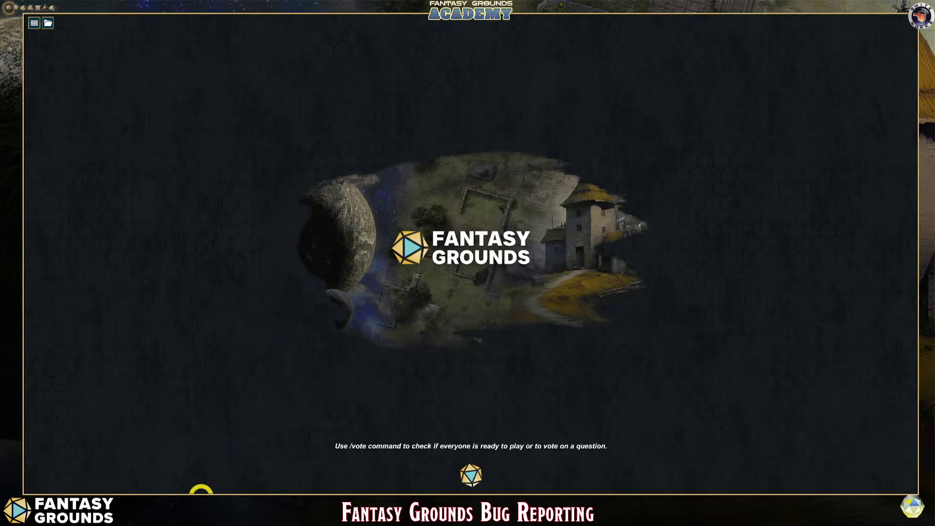
Switch to the browser and open the Steam Account Sync page on the Fantasy Grounds website.
{"action": "left_click", "coordinate": [192, 493]}
{"action": "scroll", "coordinate": [339, 214], "scroll_direction": "up", "scroll_amount": 2}
{"action": "scroll", "coordinate": [339, 215], "scroll_direction": "up", "scroll_amount": 3}
{"action": "left_click", "coordinate": [215, 16]}
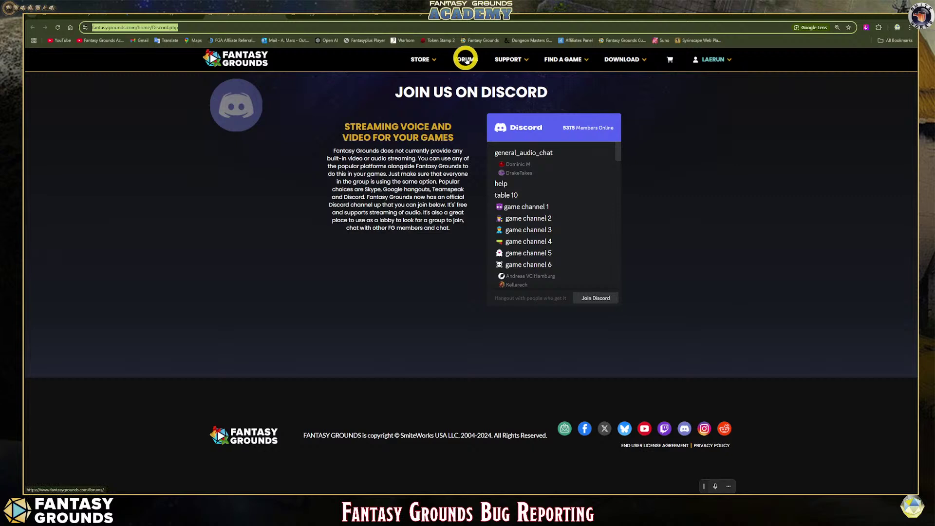
{"action": "left_click", "coordinate": [430, 59]}
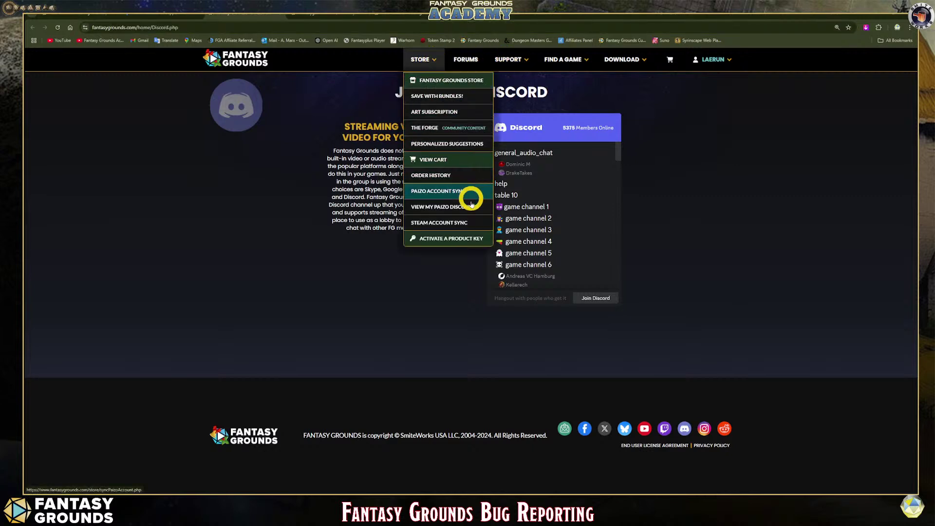
{"action": "left_click", "coordinate": [460, 225]}
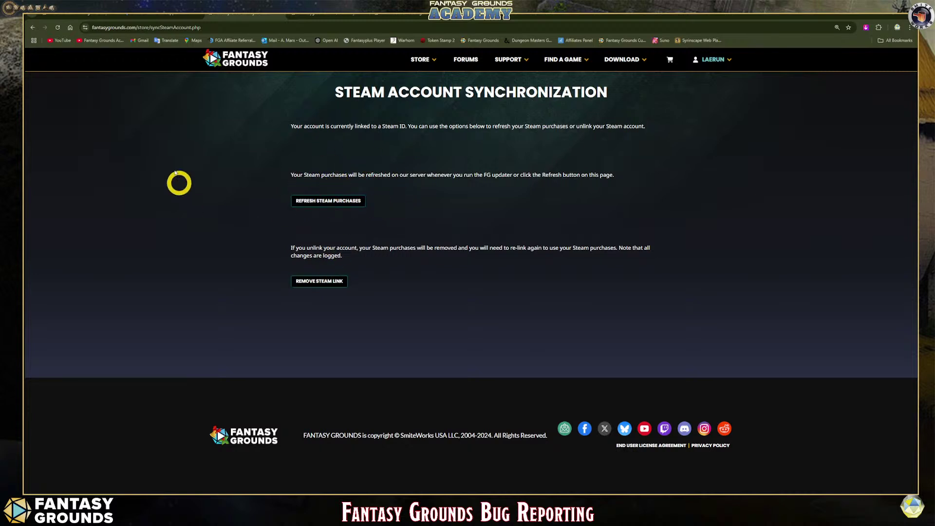
Switch to the Fantasy Grounds VTT Customer Support portal and review its instructions, contact categories and suggested forms.
{"action": "left_click", "coordinate": [176, 15]}
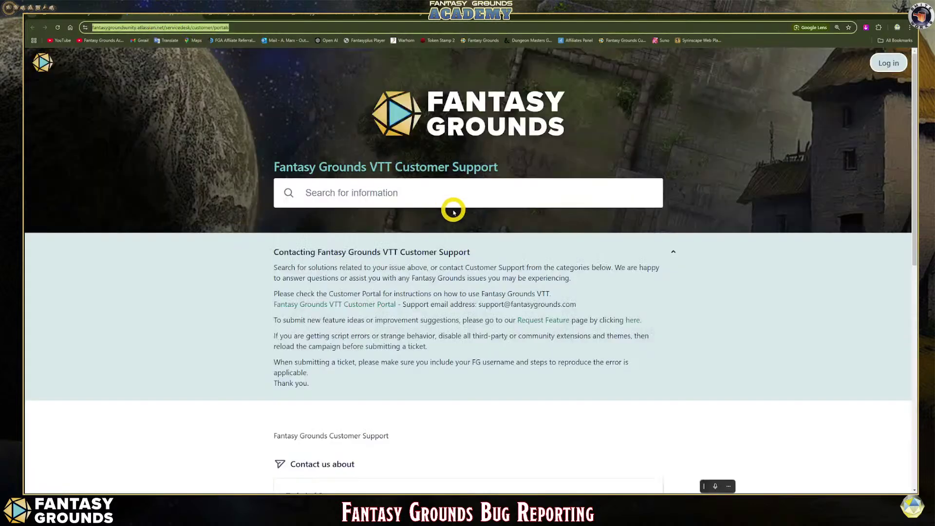
{"action": "scroll", "coordinate": [452, 211], "scroll_direction": "down", "scroll_amount": 10}
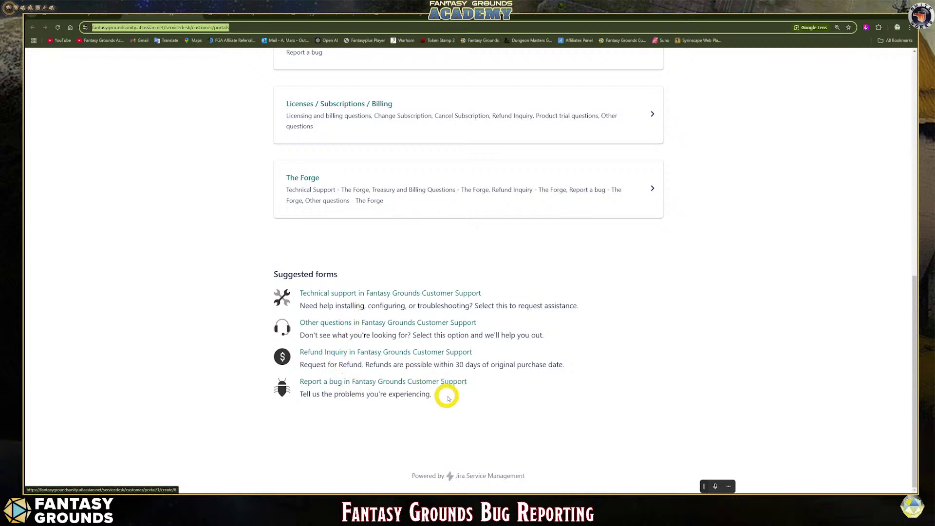
{"action": "scroll", "coordinate": [416, 416], "scroll_direction": "up", "scroll_amount": 5}
{"action": "scroll", "coordinate": [414, 413], "scroll_direction": "up", "scroll_amount": 3}
{"action": "scroll", "coordinate": [414, 412], "scroll_direction": "down", "scroll_amount": 2}
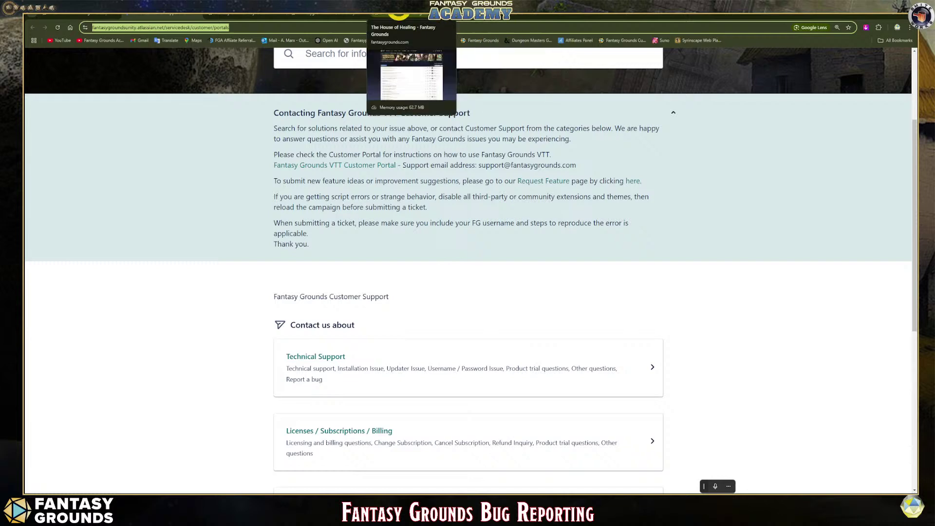
{"action": "scroll", "coordinate": [425, 268], "scroll_direction": "down", "scroll_amount": 5}
{"action": "scroll", "coordinate": [425, 268], "scroll_direction": "up", "scroll_amount": 3}
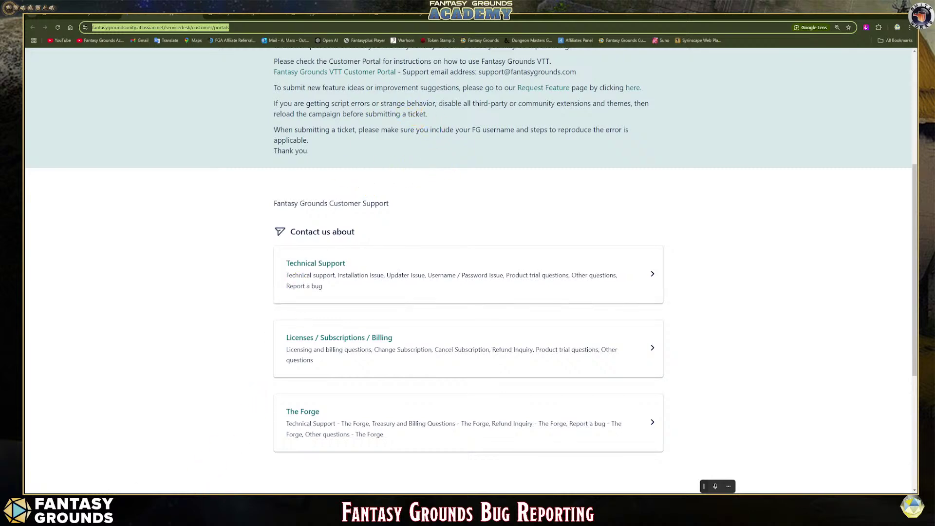
Switch to the running Fantasy Grounds campaign, open the console with the chat command /console, and compile its logs to the Desktop.
{"action": "left_click", "coordinate": [150, 494]}
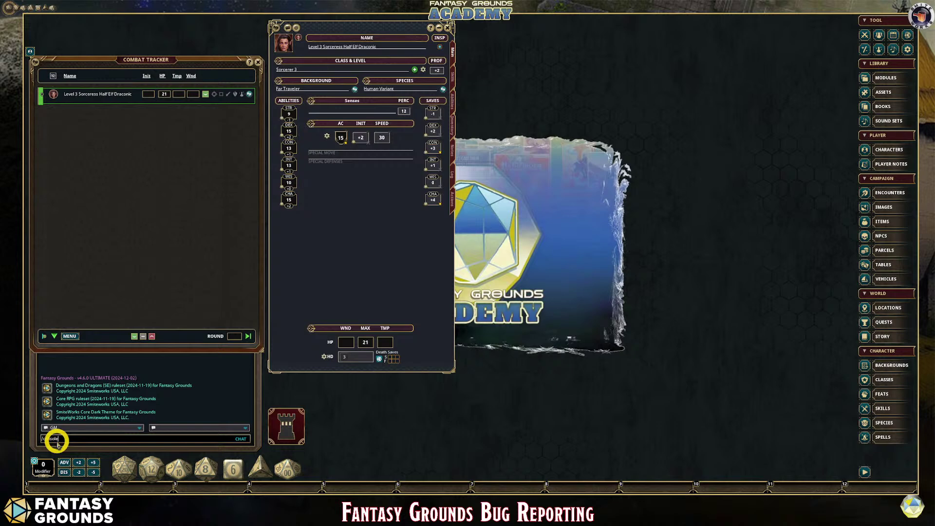
{"action": "key", "text": "Return"}
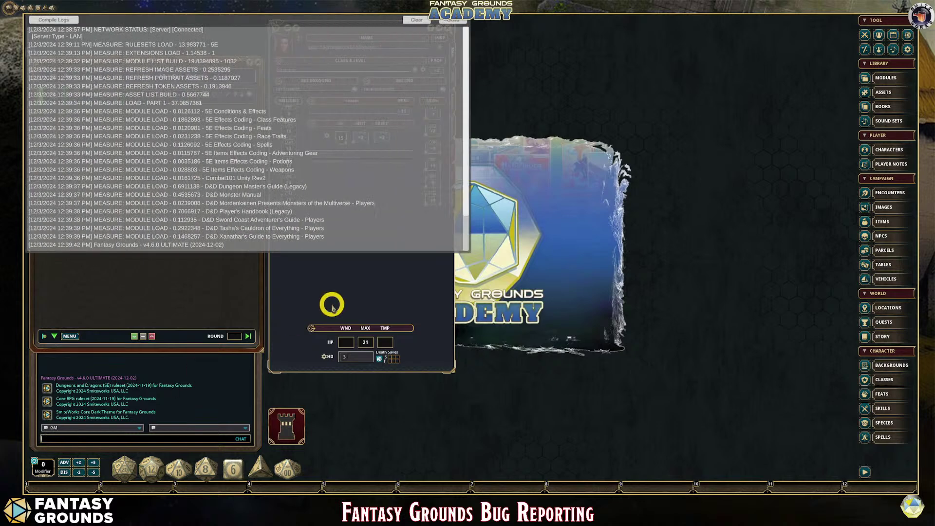
{"action": "scroll", "coordinate": [228, 152], "scroll_direction": "down", "scroll_amount": 3}
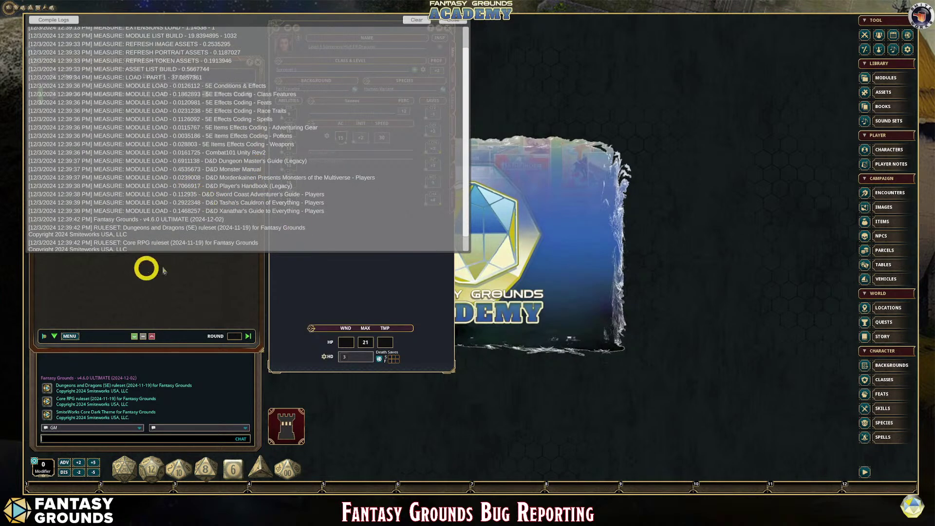
{"action": "scroll", "coordinate": [245, 190], "scroll_direction": "up", "scroll_amount": 3}
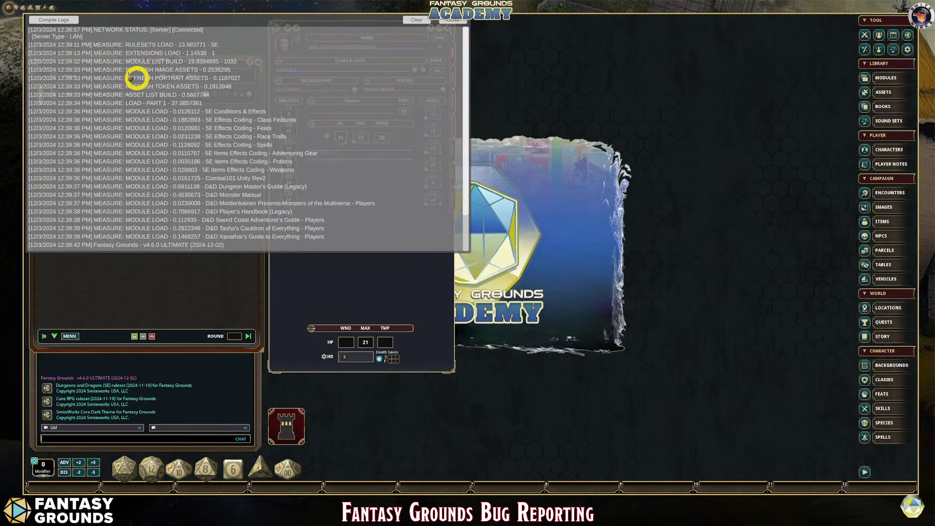
{"action": "left_click", "coordinate": [62, 22]}
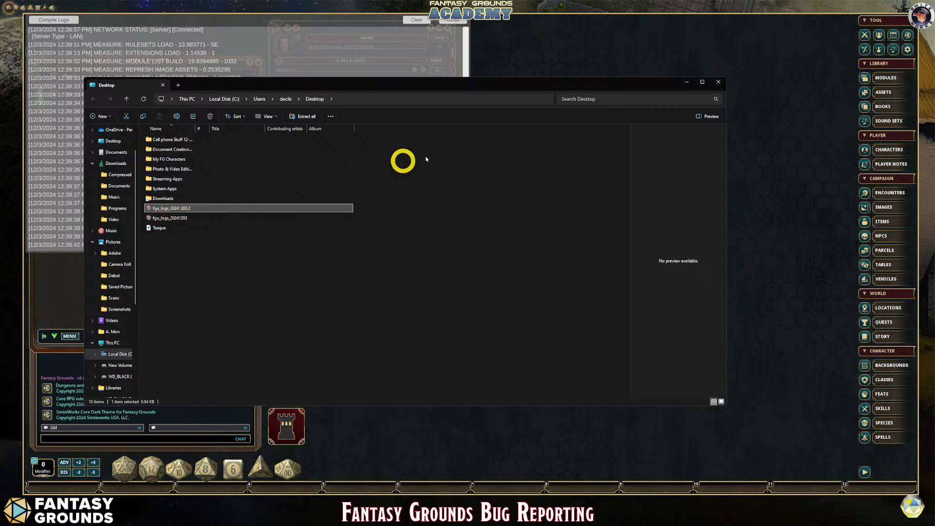
{"action": "left_click", "coordinate": [688, 83]}
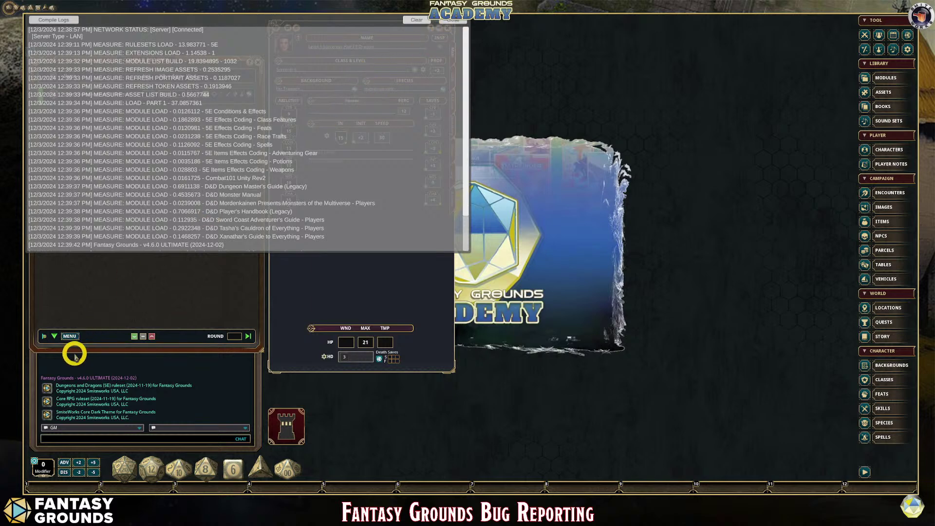
Disable the console's automatic opening on errors with the chat command /console skip.
{"action": "left_click", "coordinate": [66, 440]}
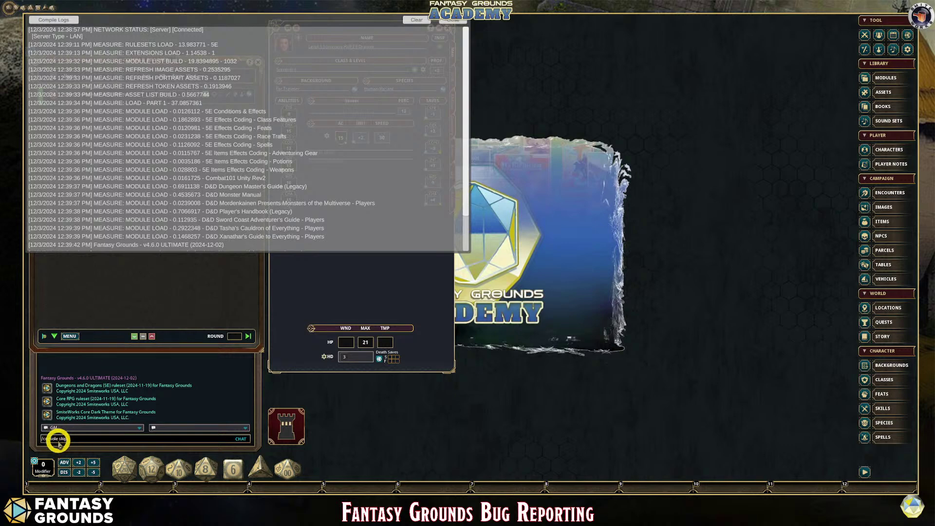
{"action": "left_click", "coordinate": [59, 440]}
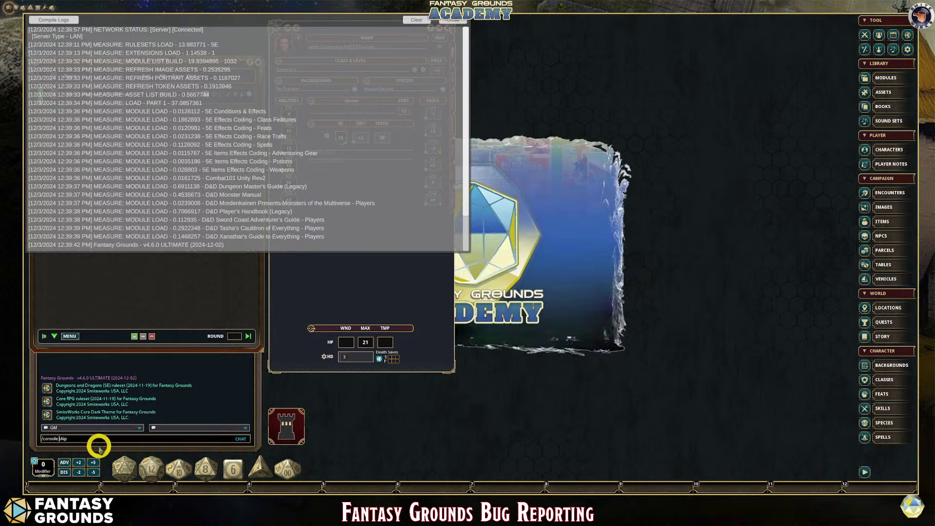
{"action": "left_click", "coordinate": [87, 439]}
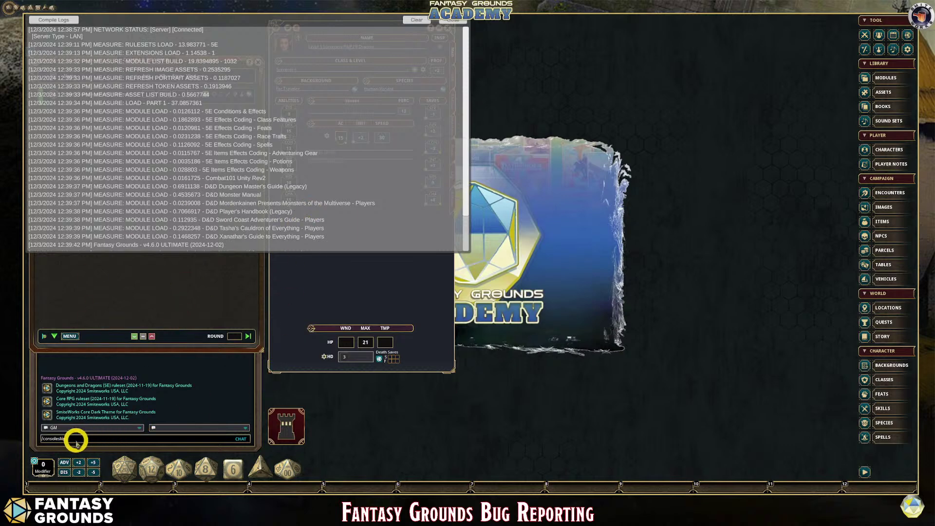
{"action": "key", "text": "Return"}
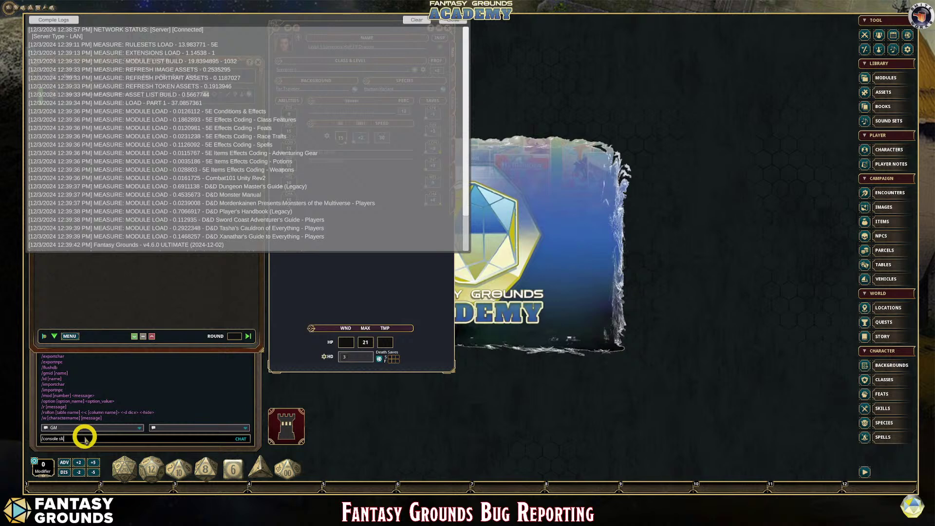
{"action": "key", "text": "Return"}
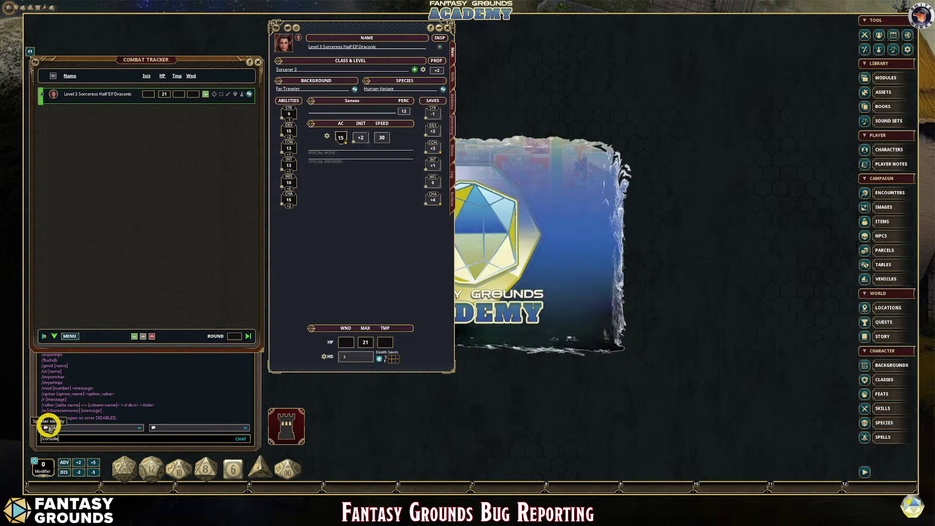
Reopen the console with the chat command /console and look through its log entries.
{"action": "key", "text": "Return"}
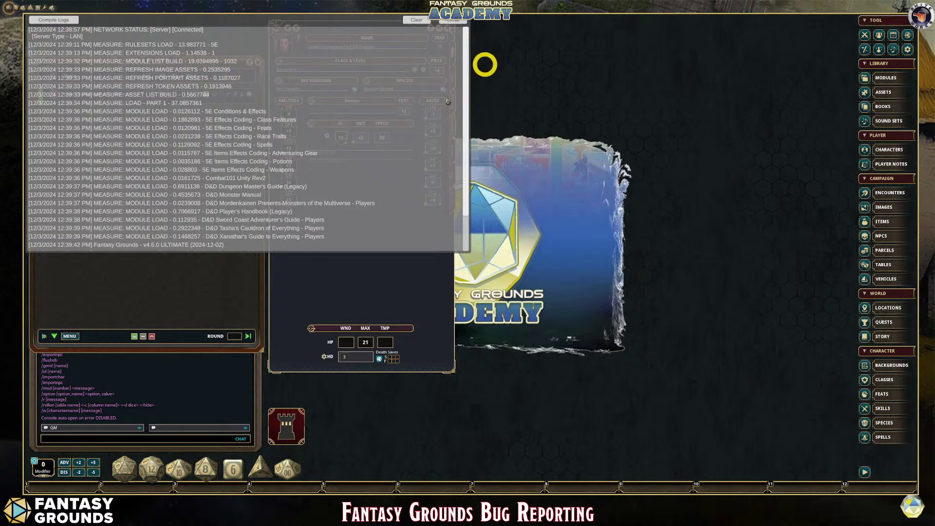
{"action": "scroll", "coordinate": [236, 185], "scroll_direction": "down", "scroll_amount": 1}
{"action": "scroll", "coordinate": [141, 178], "scroll_direction": "down", "scroll_amount": 5}
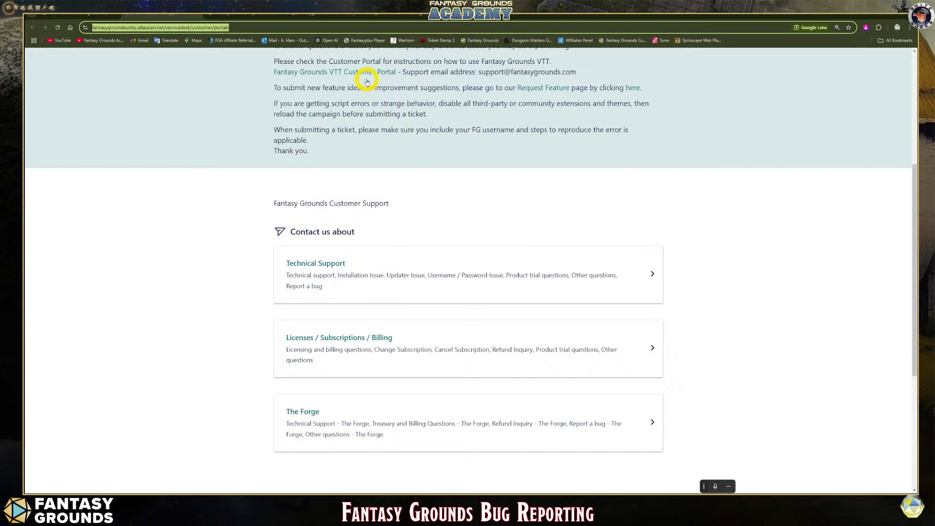
Switch to the Fantasy Grounds forums in the browser and reach The House of Healing - Fantasy Grounds from the main forum index.
{"action": "left_click", "coordinate": [400, 15]}
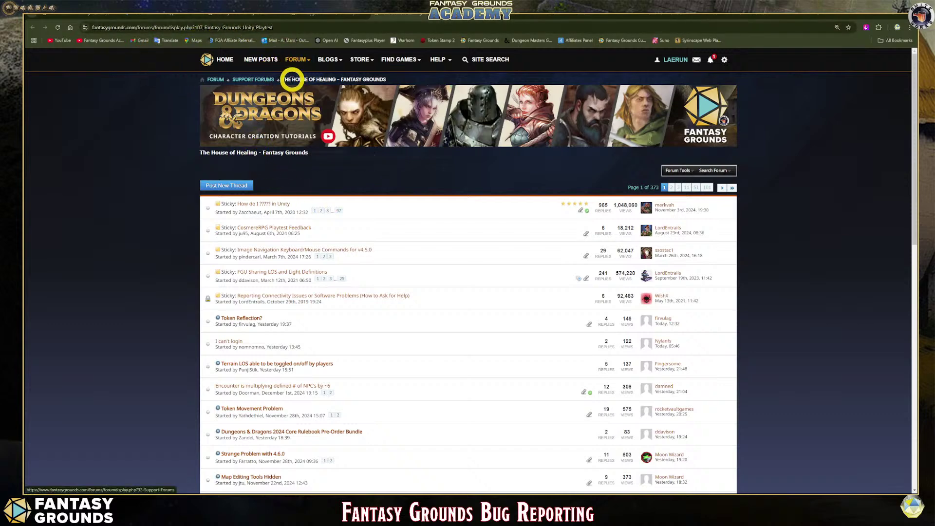
{"action": "left_click", "coordinate": [245, 79]}
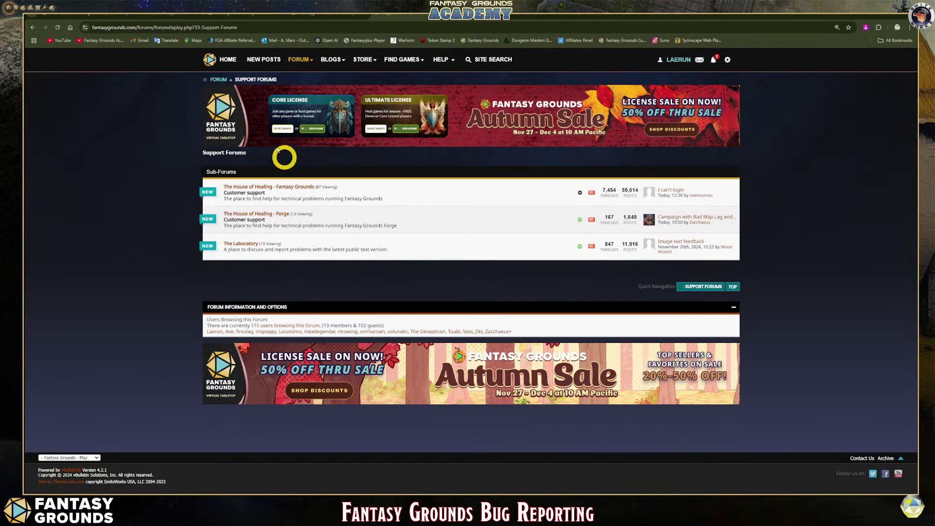
{"action": "left_click", "coordinate": [218, 79]}
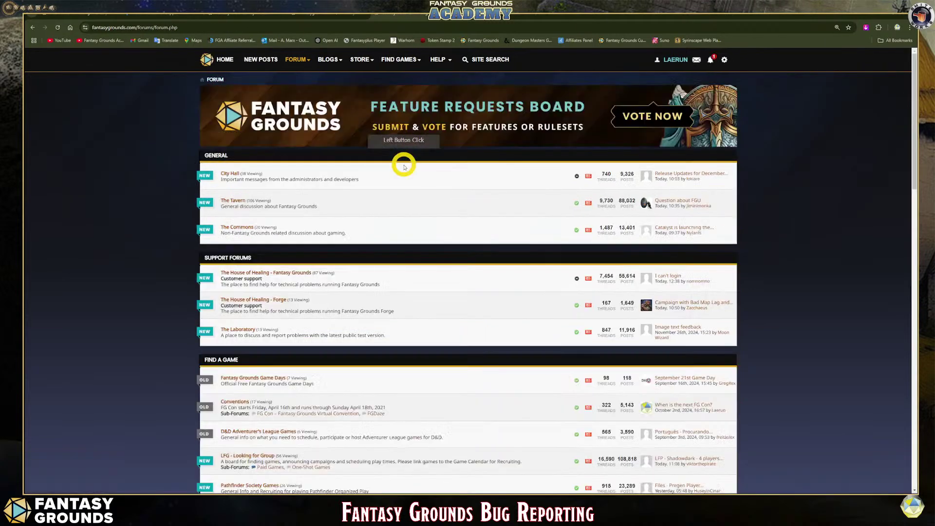
{"action": "scroll", "coordinate": [309, 198], "scroll_direction": "down", "scroll_amount": 2}
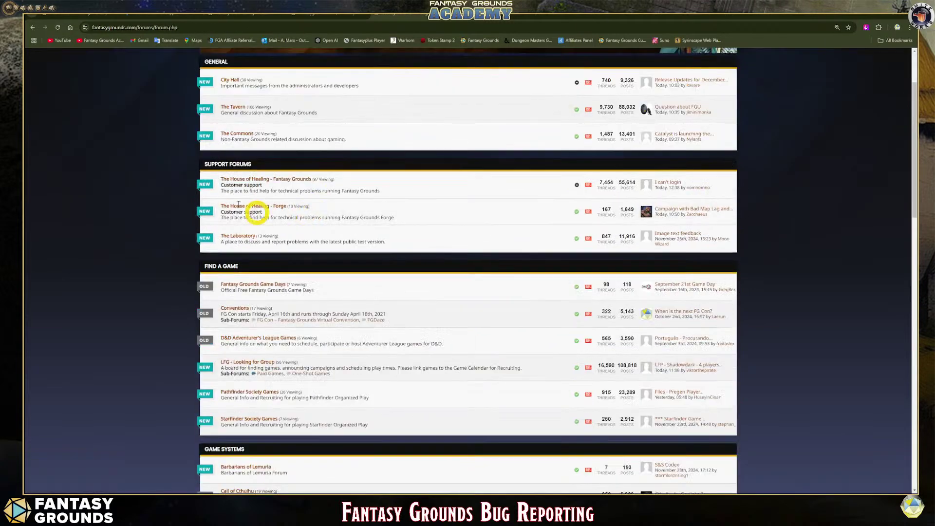
{"action": "left_click", "coordinate": [292, 180]}
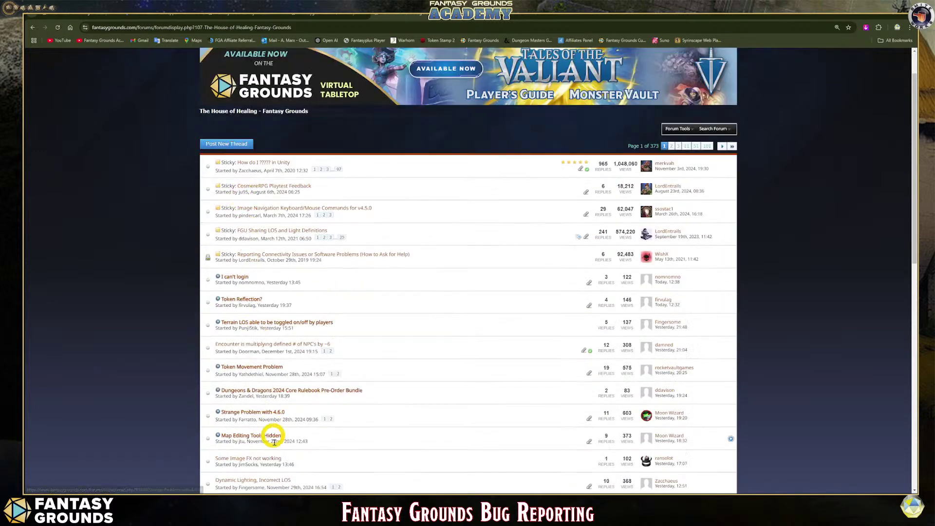
{"action": "scroll", "coordinate": [298, 419], "scroll_direction": "down", "scroll_amount": 1}
{"action": "scroll", "coordinate": [298, 419], "scroll_direction": "up", "scroll_amount": 2}
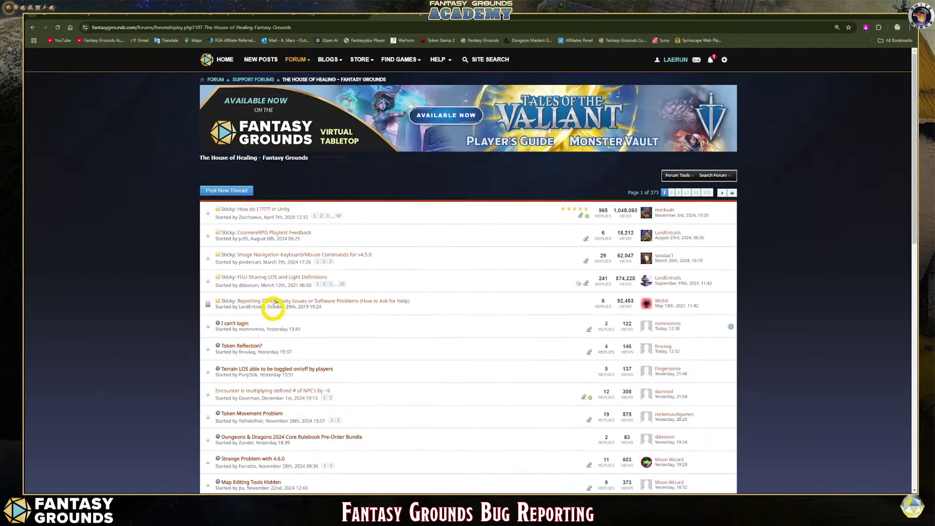
Start a new thread titled "I am having issues" with the message lines "PC", "FG 4.6.0" and "DND5e".
{"action": "left_click", "coordinate": [247, 191]}
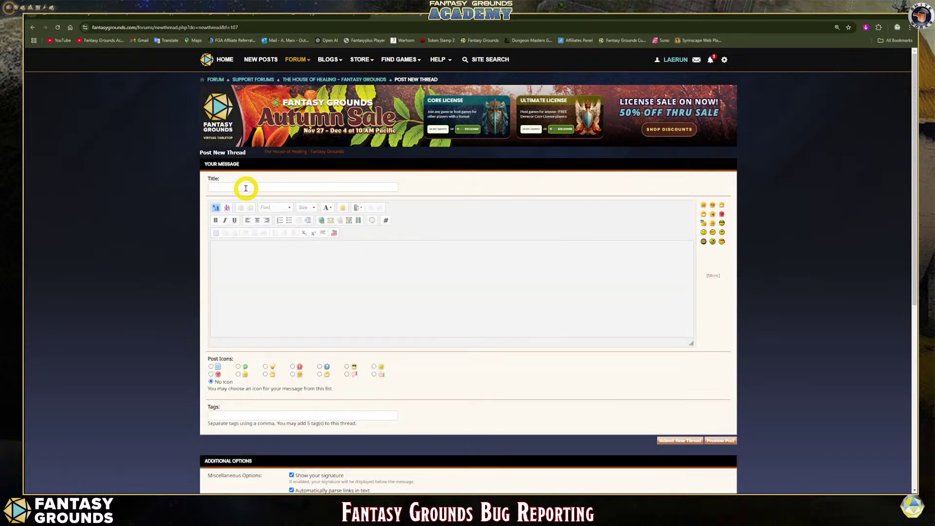
{"action": "left_click", "coordinate": [253, 188]}
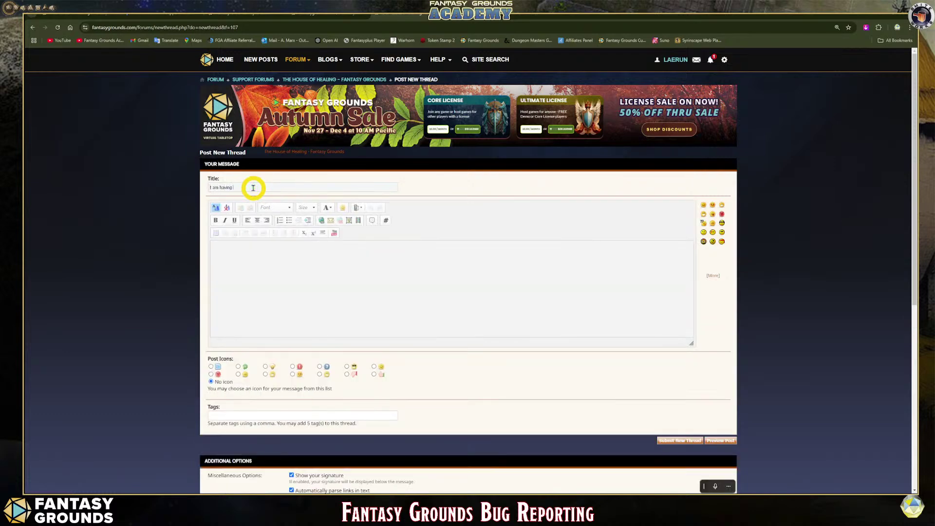
{"action": "left_click", "coordinate": [255, 248]}
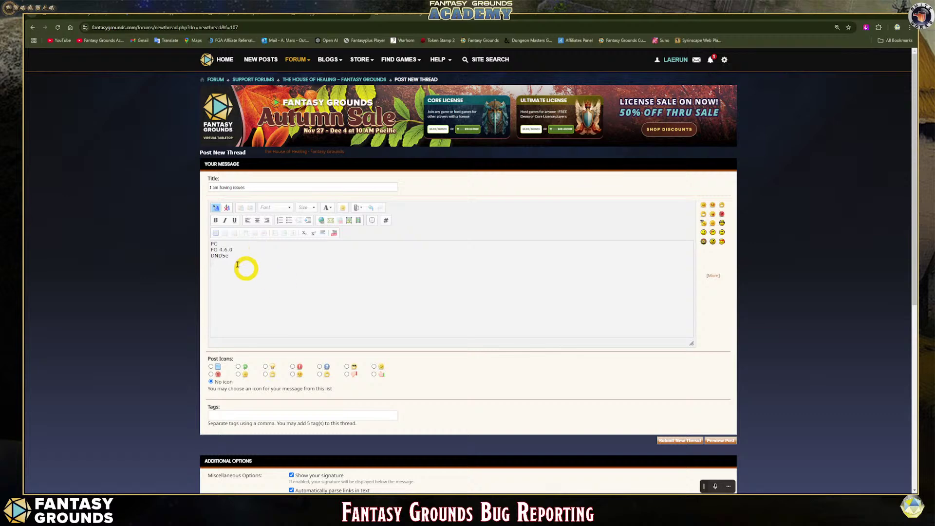
{"action": "left_click_drag", "start_coordinate": [230, 256], "coordinate": [207, 246]}
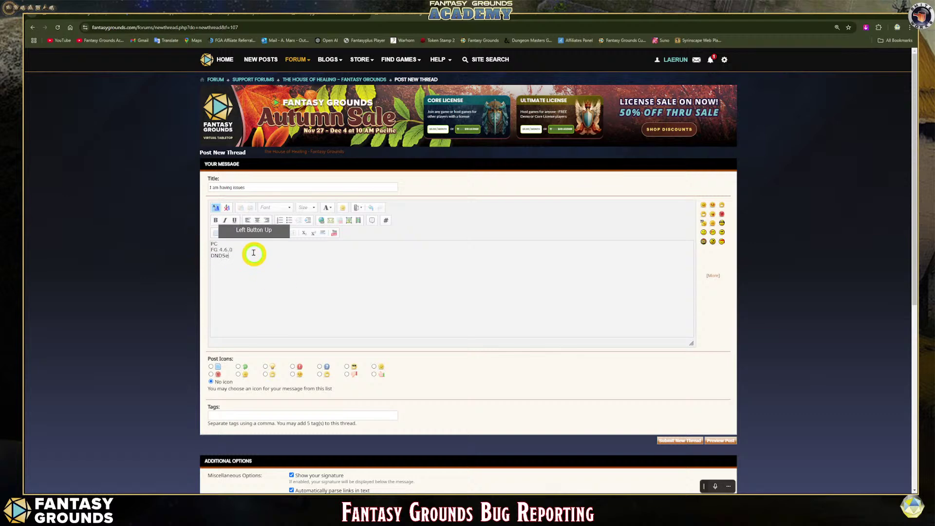
{"action": "left_click", "coordinate": [217, 266]}
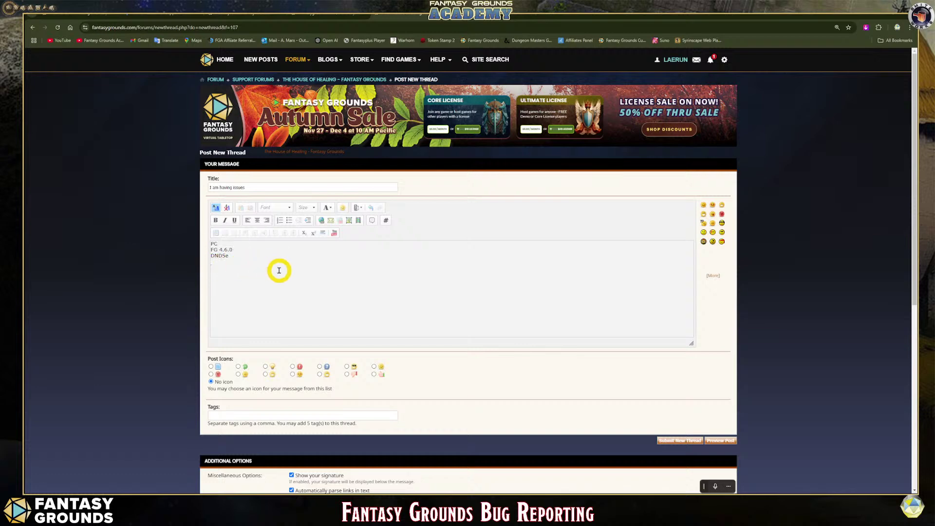
{"action": "left_click_drag", "start_coordinate": [214, 244], "coordinate": [262, 265]}
{"action": "left_click", "coordinate": [221, 244]}
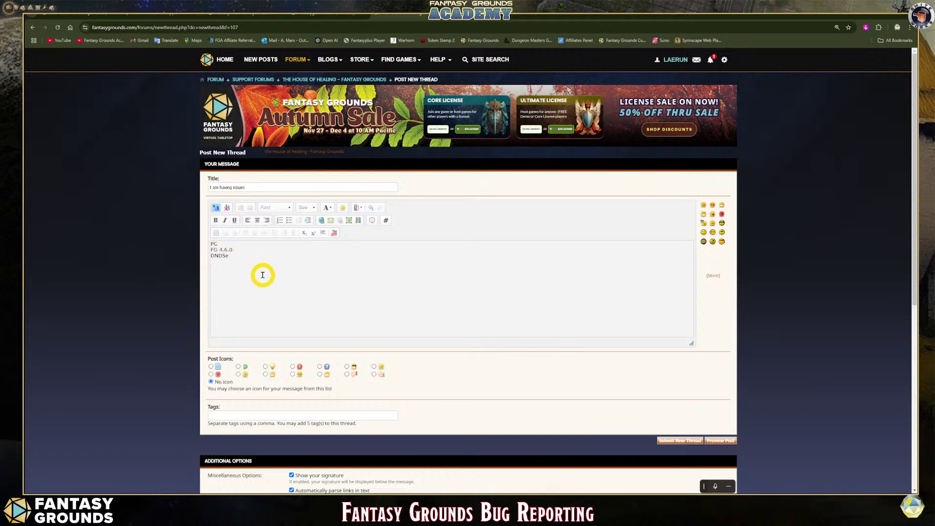
{"action": "left_click", "coordinate": [327, 271]}
{"action": "left_click", "coordinate": [219, 267]}
{"action": "left_click", "coordinate": [306, 278]}
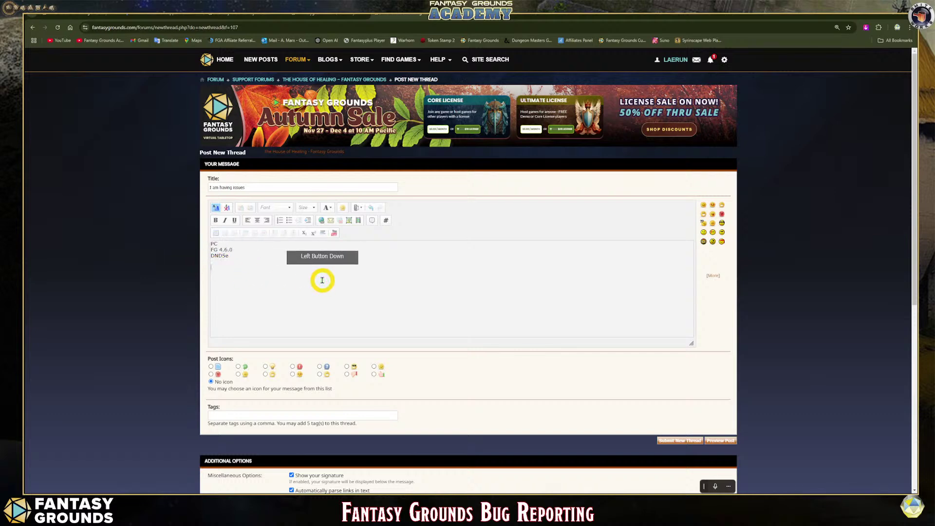
{"action": "left_click", "coordinate": [227, 271]}
{"action": "left_click", "coordinate": [240, 266]}
{"action": "left_click", "coordinate": [231, 272]}
{"action": "left_click", "coordinate": [292, 271]}
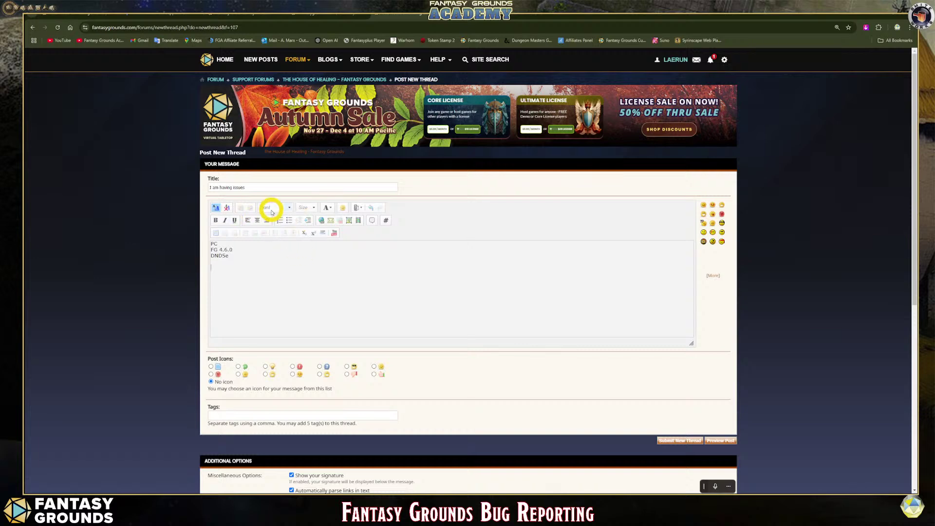
Upload fgu_logs_20241203.2.zip from the desktop as an attachment to the new thread and close the attachment manager.
{"action": "left_click", "coordinate": [355, 209]}
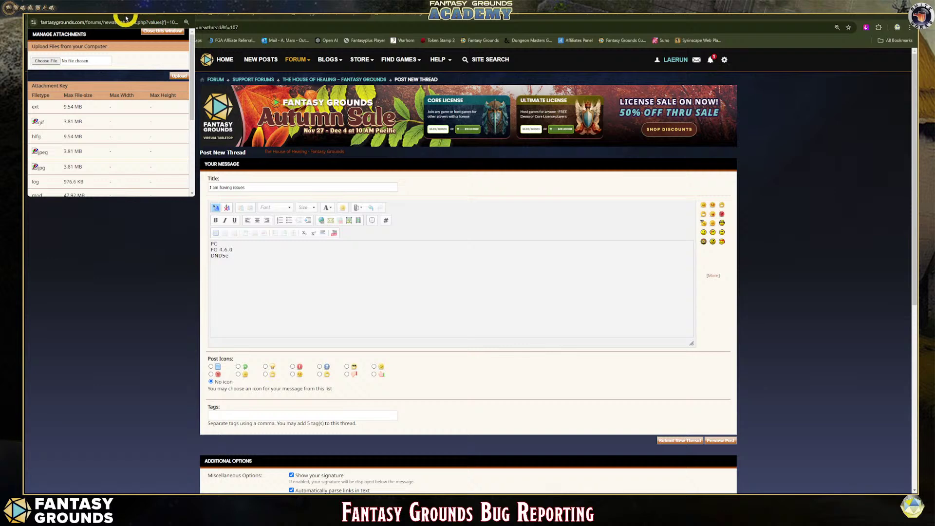
{"action": "left_click_drag", "start_coordinate": [125, 18], "coordinate": [236, 99]}
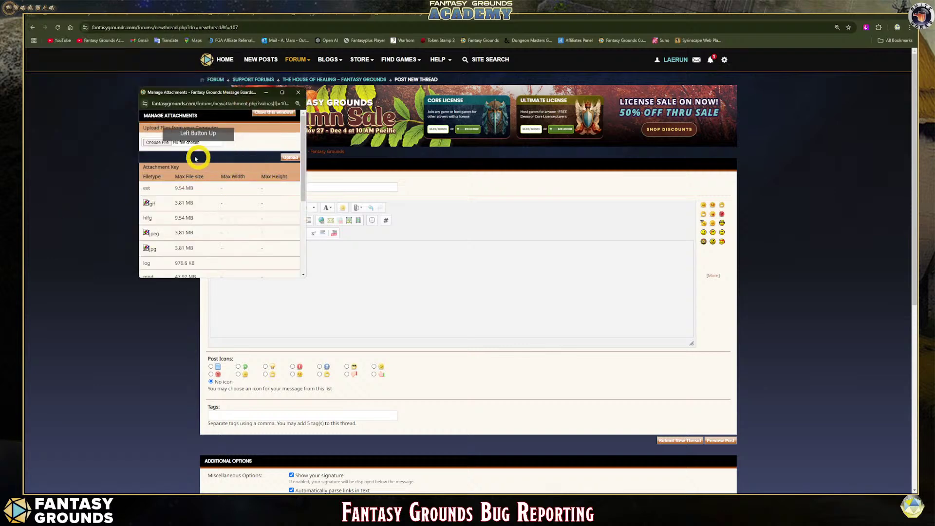
{"action": "left_click", "coordinate": [164, 143]}
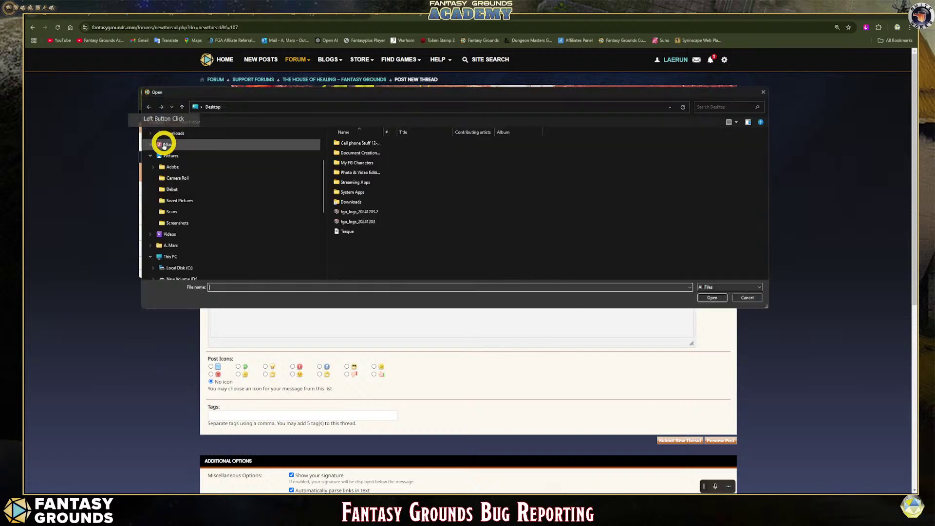
{"action": "left_click", "coordinate": [353, 212]}
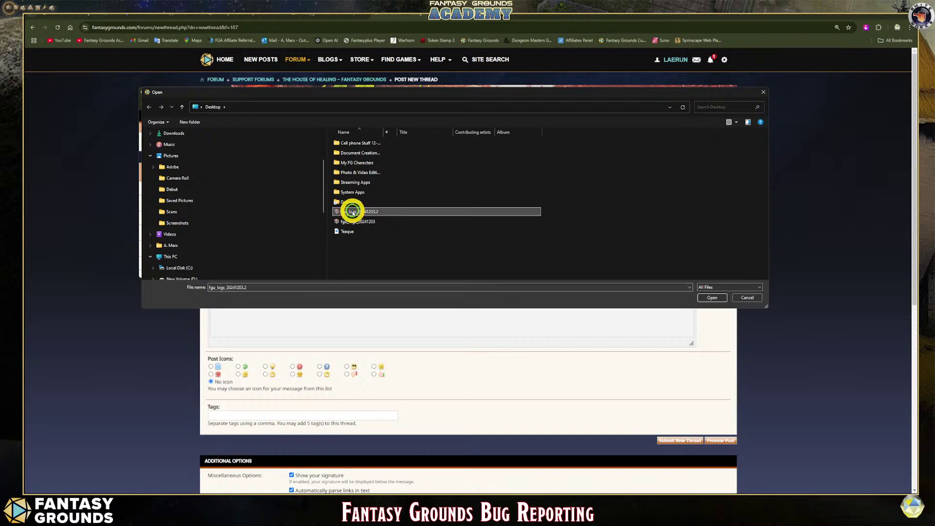
{"action": "left_click", "coordinate": [712, 297]}
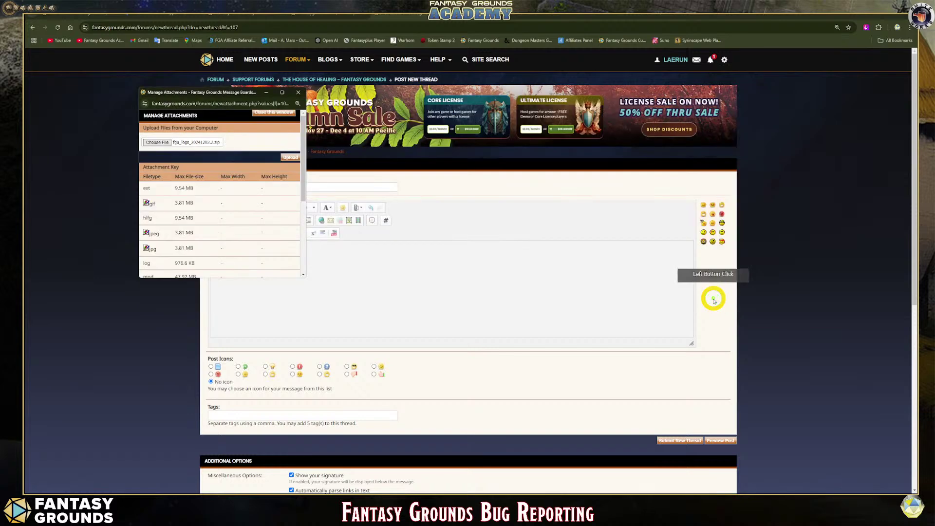
{"action": "left_click", "coordinate": [286, 158]}
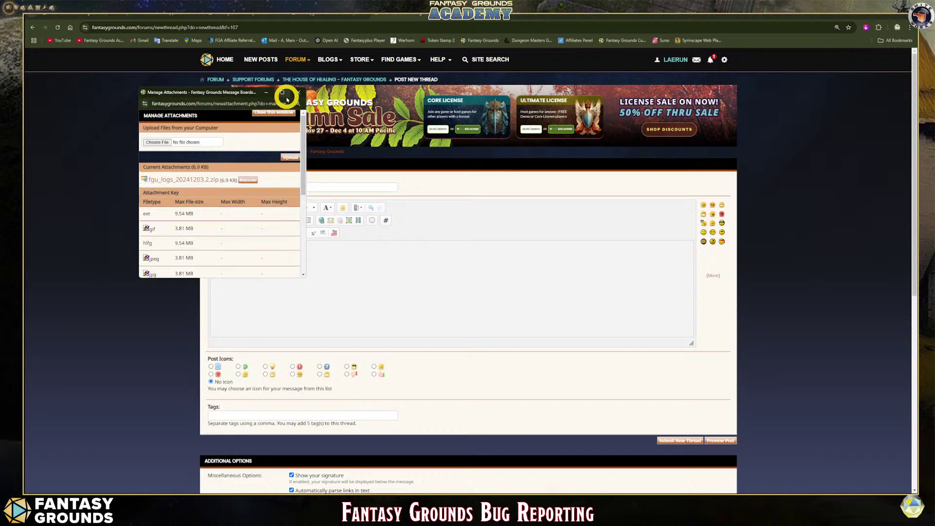
{"action": "left_click", "coordinate": [166, 92]}
{"action": "left_click_drag", "start_coordinate": [166, 92], "coordinate": [98, 109]}
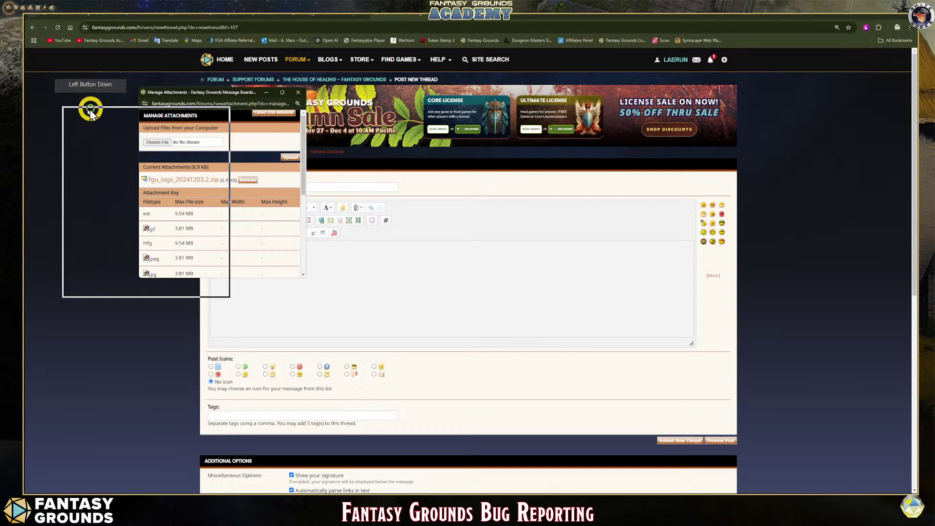
{"action": "left_click", "coordinate": [289, 259]}
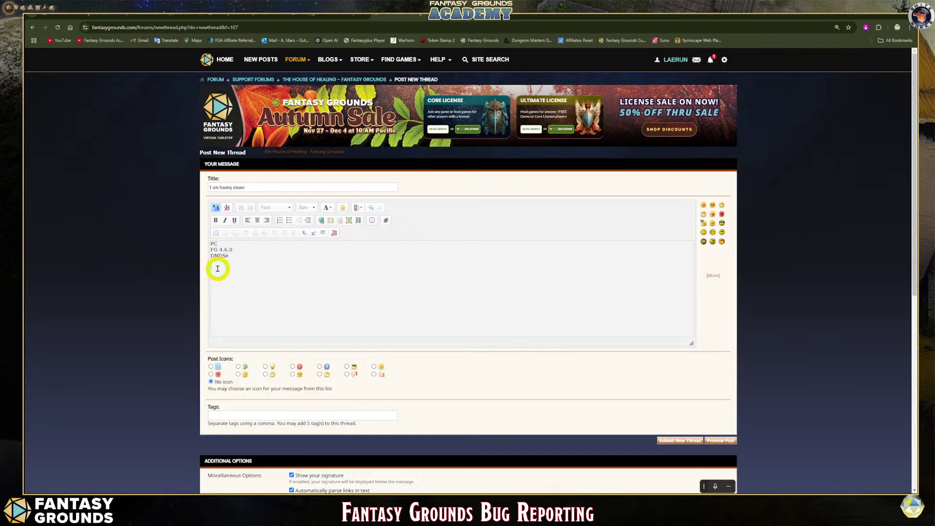
Insert the uploaded fgu_logs_20241203.2.zip attachment into the message body below the DND5e line.
{"action": "left_click", "coordinate": [217, 268]}
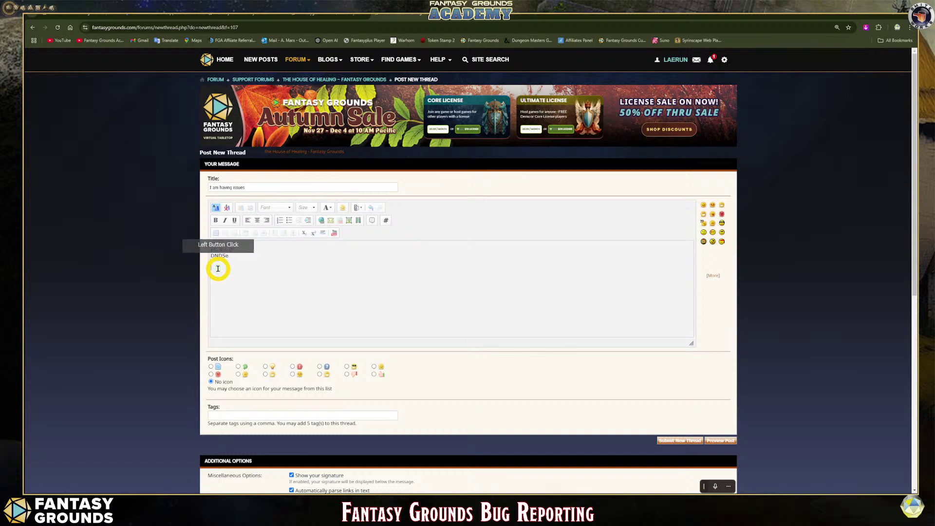
{"action": "left_click", "coordinate": [362, 209]}
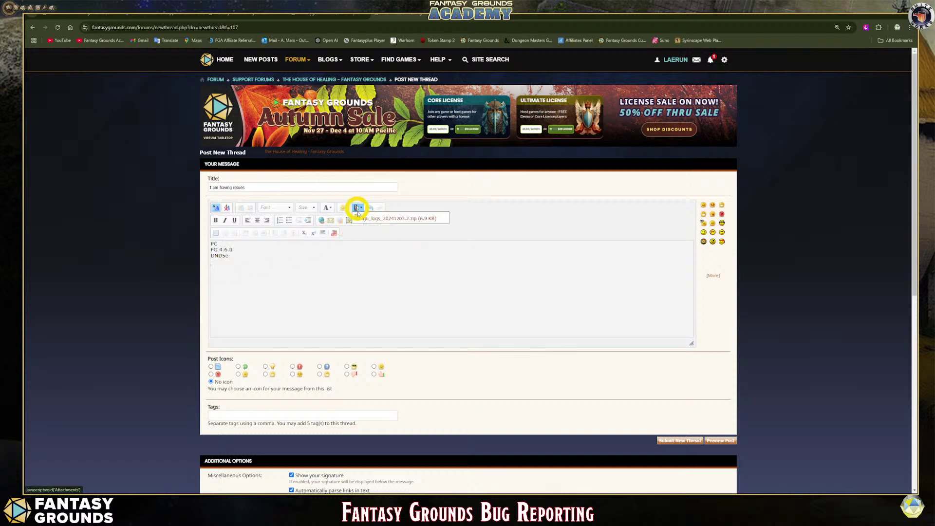
{"action": "left_click", "coordinate": [364, 219]}
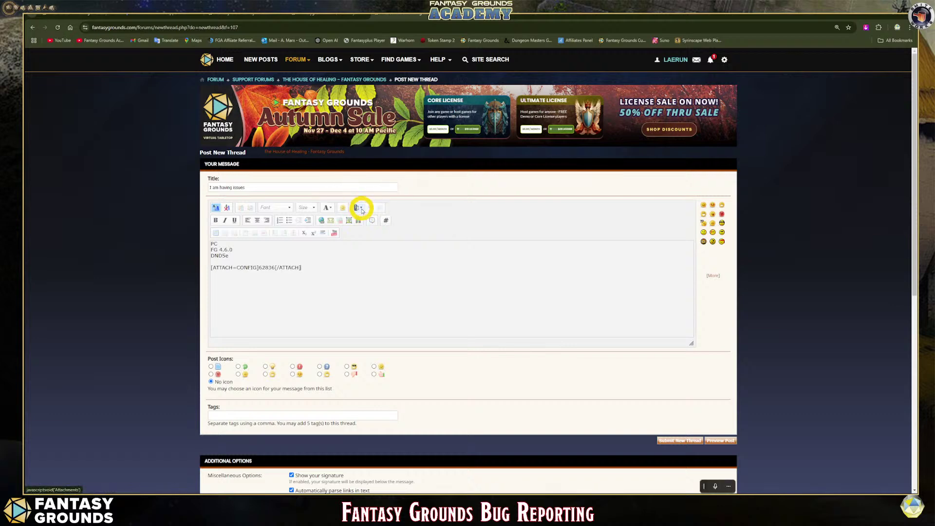
{"action": "left_click", "coordinate": [362, 209]}
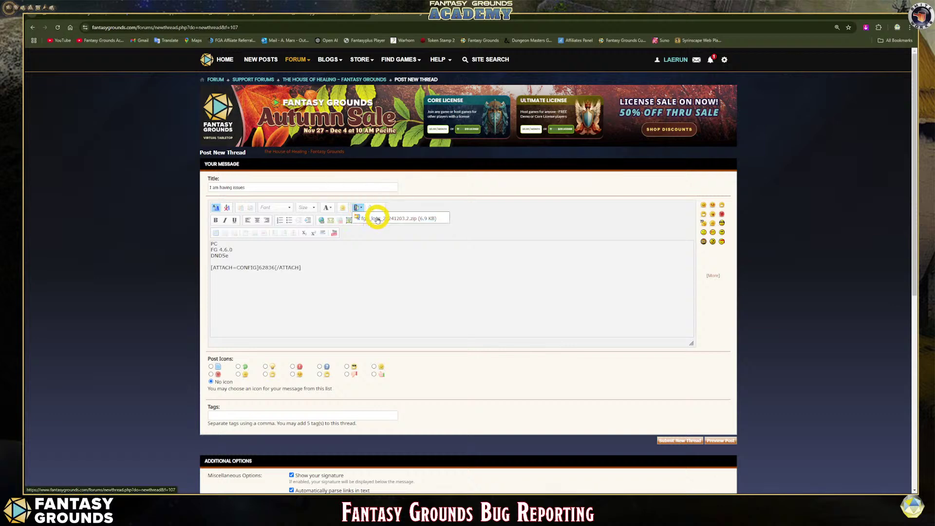
{"action": "left_click", "coordinate": [221, 270]}
{"action": "left_click_drag", "start_coordinate": [300, 268], "coordinate": [198, 265]}
{"action": "left_click", "coordinate": [315, 268]}
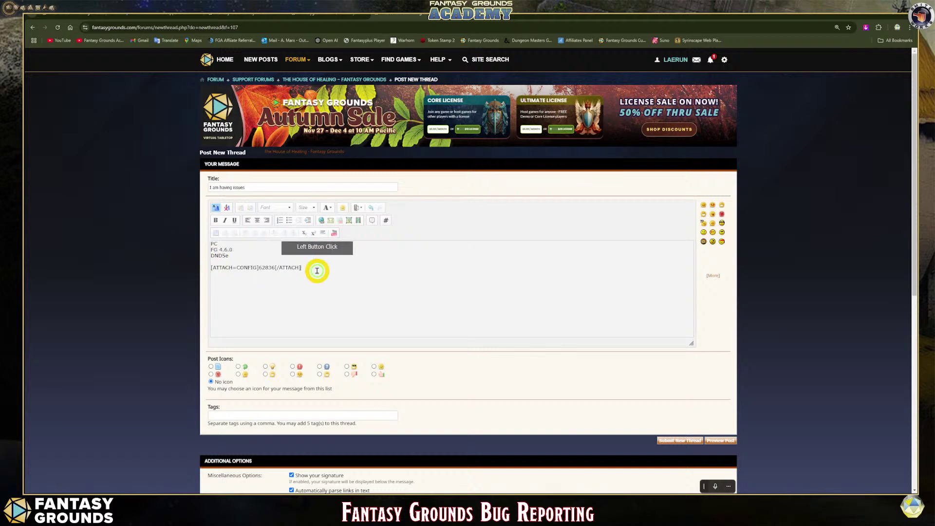
{"action": "left_click", "coordinate": [243, 260]}
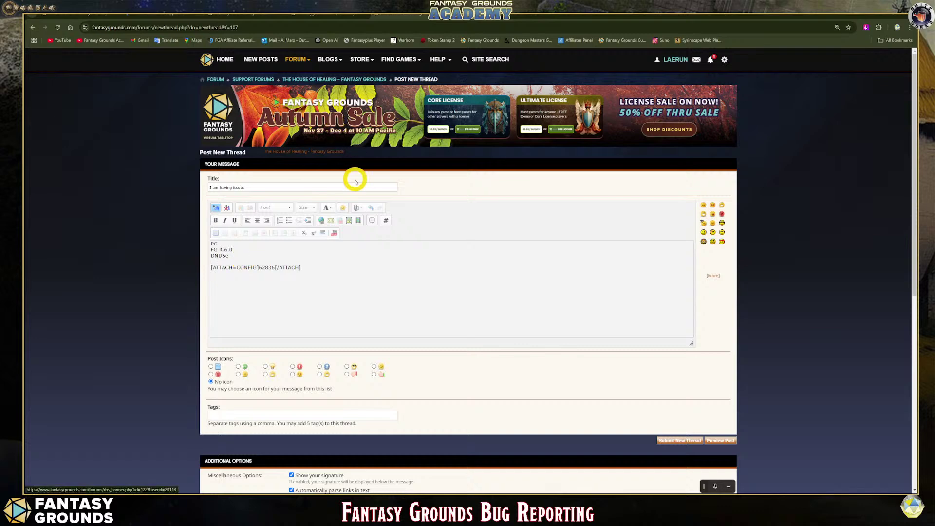
Try to insert the Teaque image from the computer into the message, then dismiss the image dialog.
{"action": "left_click", "coordinate": [349, 221]}
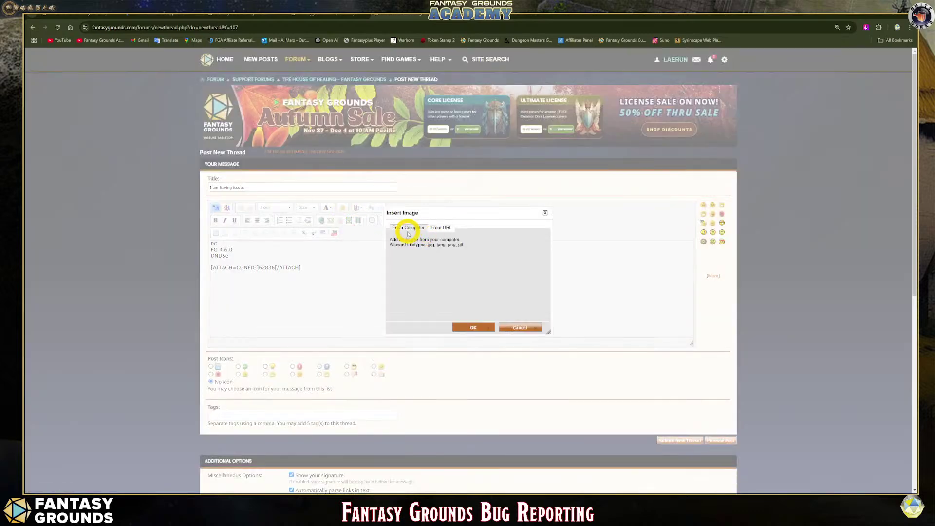
{"action": "left_click", "coordinate": [408, 229]}
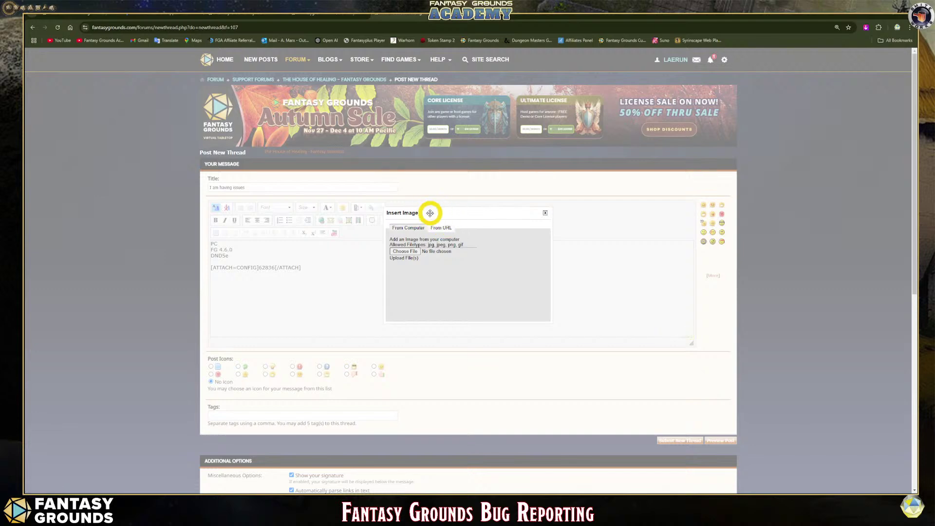
{"action": "left_click", "coordinate": [417, 231]}
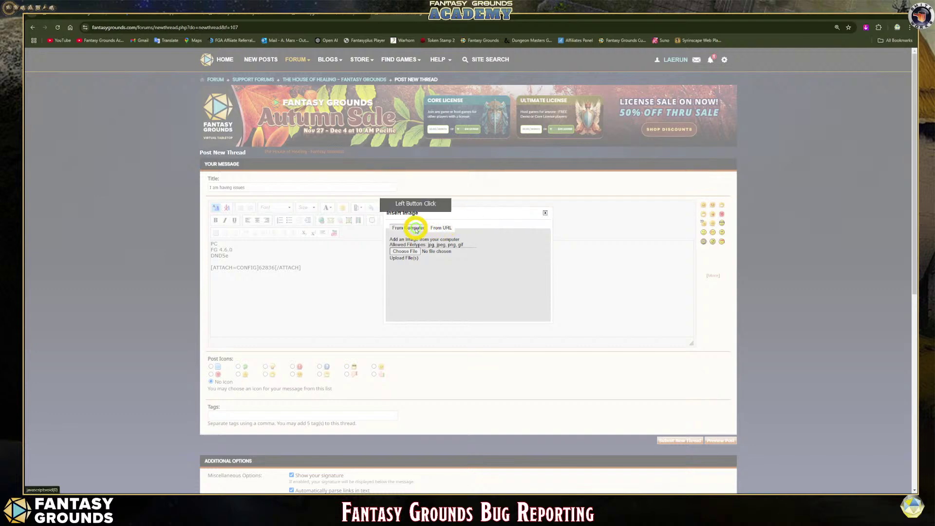
{"action": "left_click", "coordinate": [403, 252]}
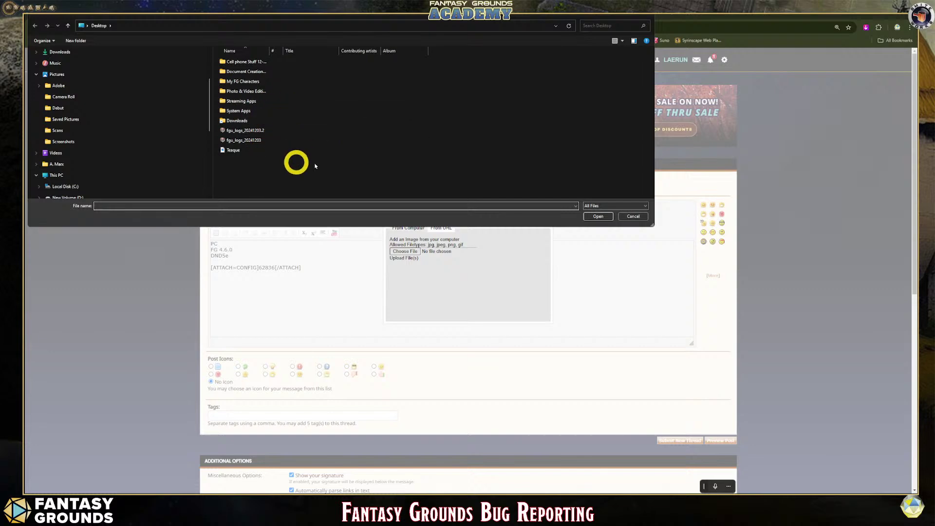
{"action": "left_click", "coordinate": [235, 150]}
{"action": "left_click", "coordinate": [584, 217]}
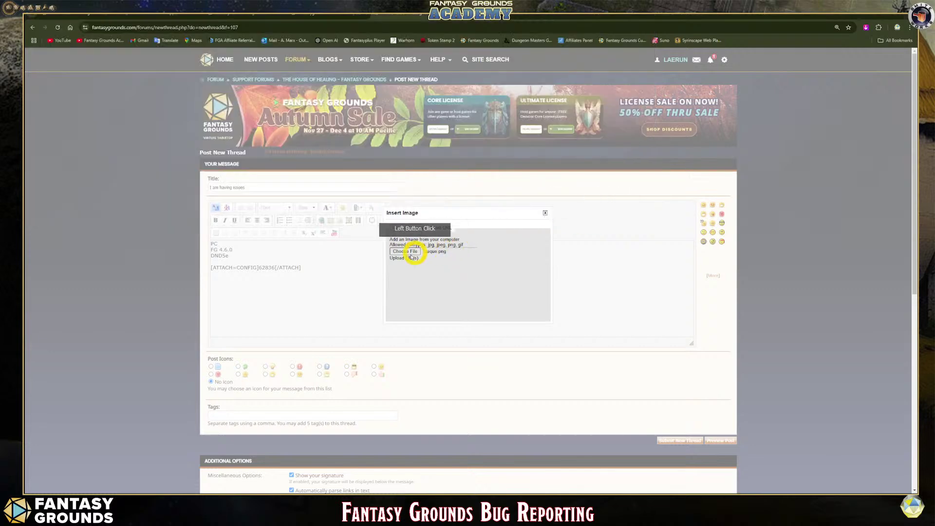
{"action": "left_click", "coordinate": [545, 214]}
{"action": "scroll", "coordinate": [424, 328], "scroll_direction": "down", "scroll_amount": 1}
{"action": "left_click", "coordinate": [228, 368]}
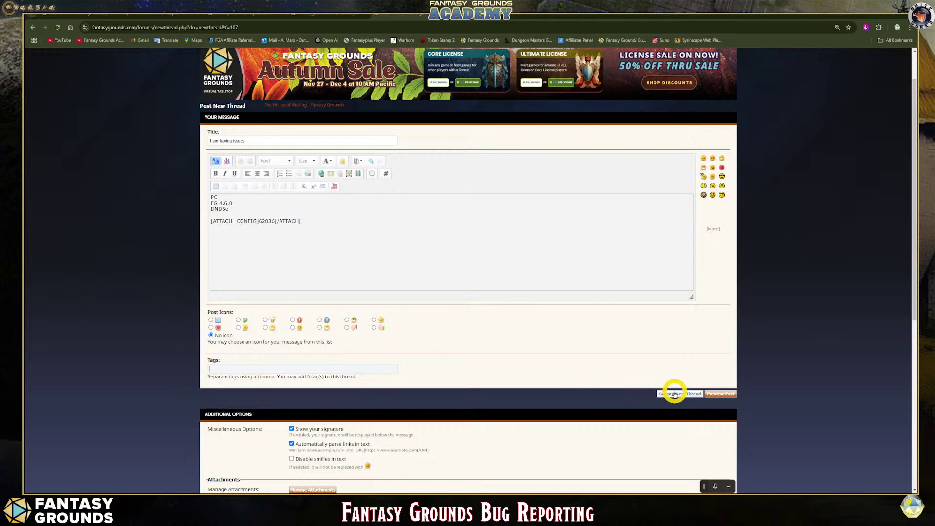
{"action": "scroll", "coordinate": [631, 278], "scroll_direction": "up", "scroll_amount": 1}
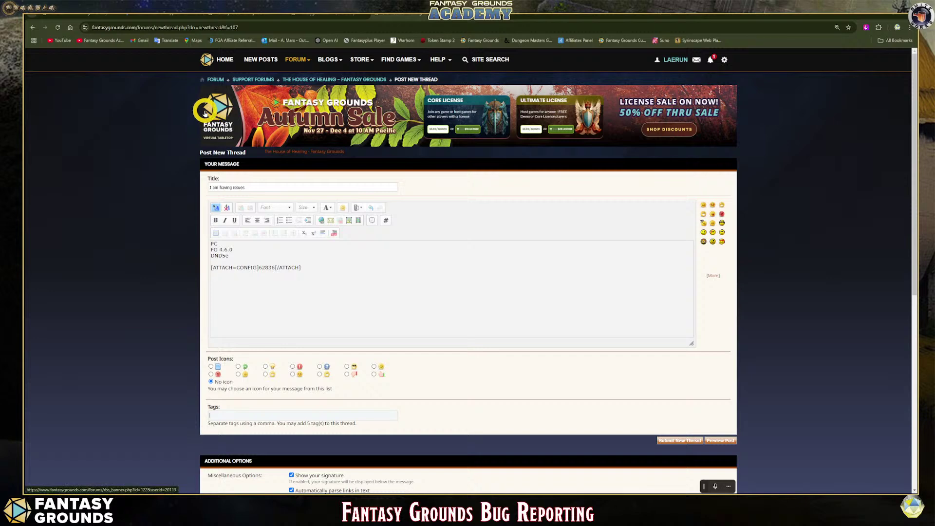
Return to The House of Healing - Fantasy Grounds, open the "Token Reflection?" thread and show its thread tools.
{"action": "left_click", "coordinate": [311, 80]}
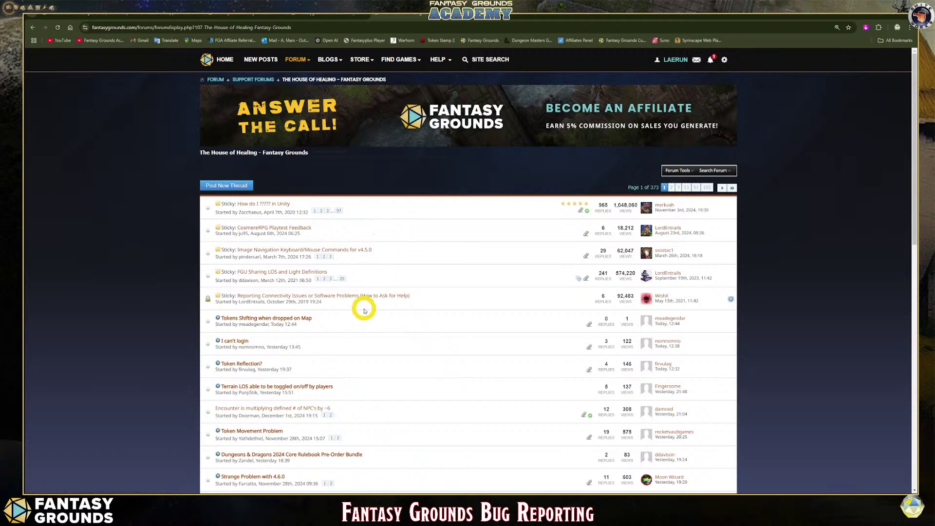
{"action": "scroll", "coordinate": [365, 311], "scroll_direction": "down", "scroll_amount": 1}
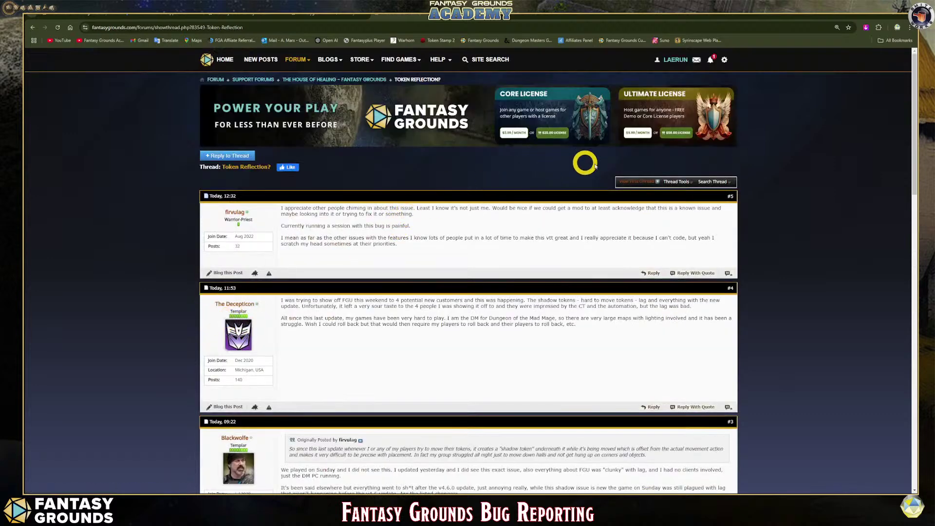
{"action": "left_click", "coordinate": [690, 182]}
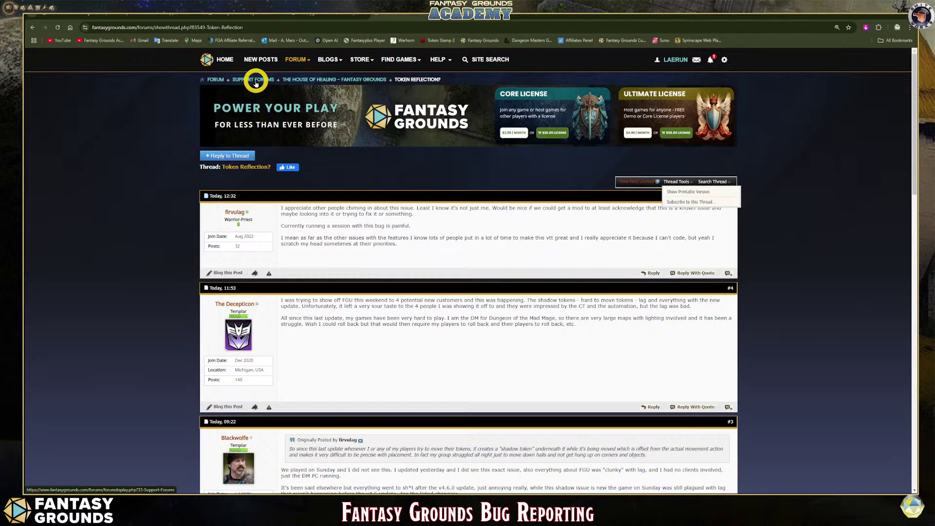
Go to the main forum index and open the Extensions sub-forum of the Armory in the Create and Share section.
{"action": "left_click", "coordinate": [218, 83]}
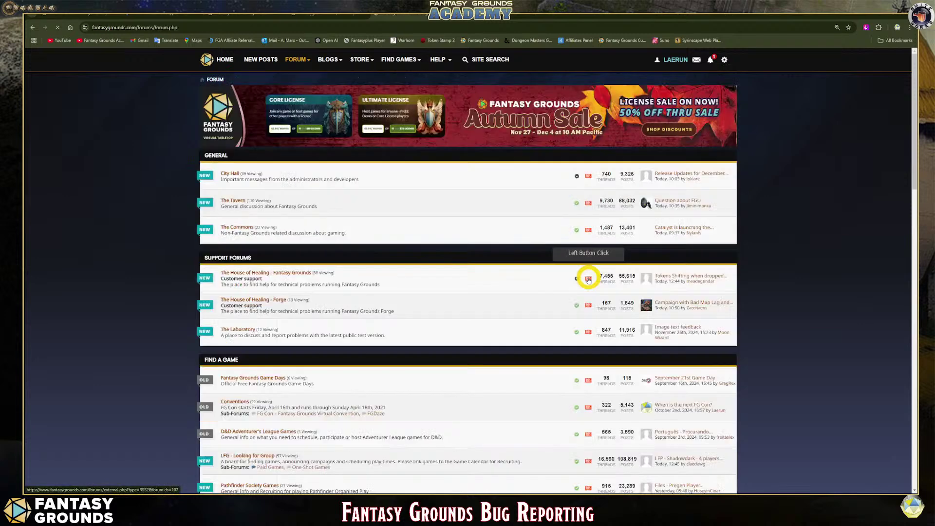
{"action": "scroll", "coordinate": [437, 335], "scroll_direction": "down", "scroll_amount": 1}
{"action": "scroll", "coordinate": [436, 335], "scroll_direction": "down", "scroll_amount": 5}
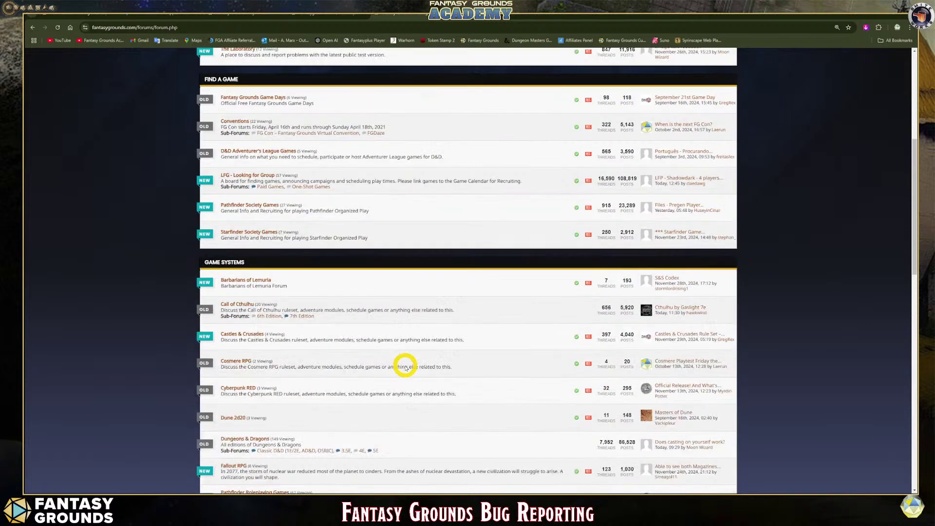
{"action": "scroll", "coordinate": [404, 365], "scroll_direction": "down", "scroll_amount": 20}
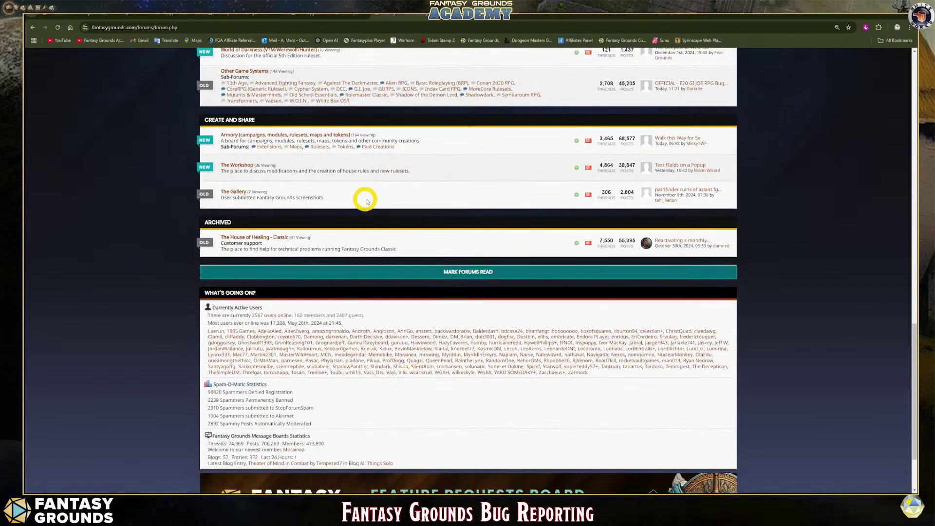
{"action": "scroll", "coordinate": [307, 265], "scroll_direction": "up", "scroll_amount": 1}
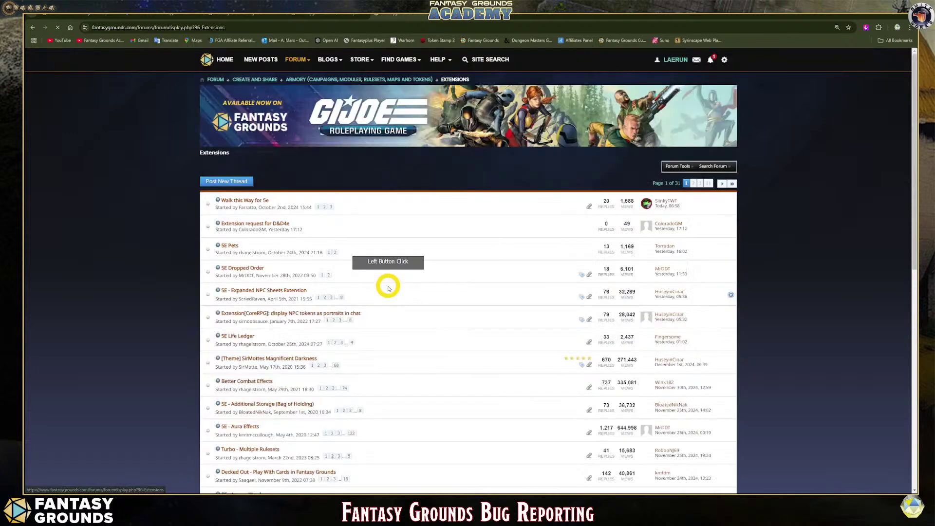
{"action": "scroll", "coordinate": [253, 233], "scroll_direction": "down", "scroll_amount": 3}
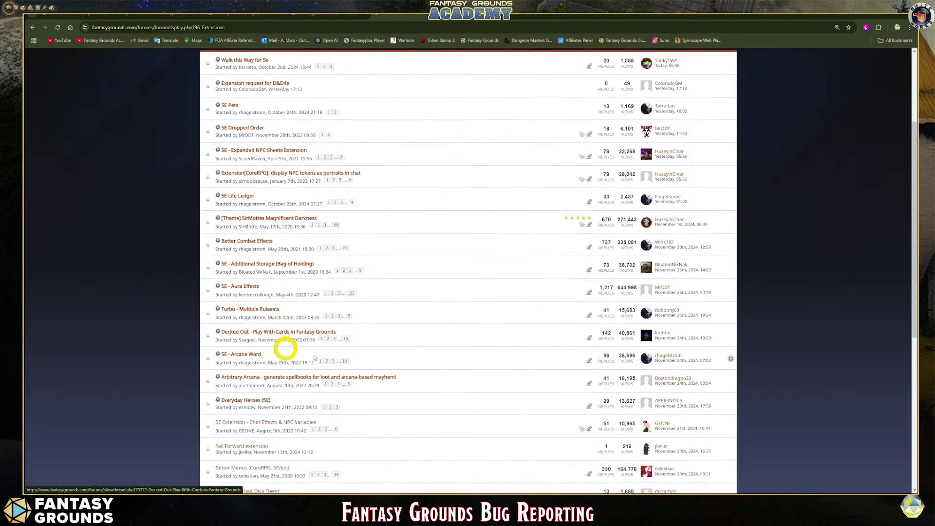
{"action": "scroll", "coordinate": [305, 392], "scroll_direction": "up", "scroll_amount": 3}
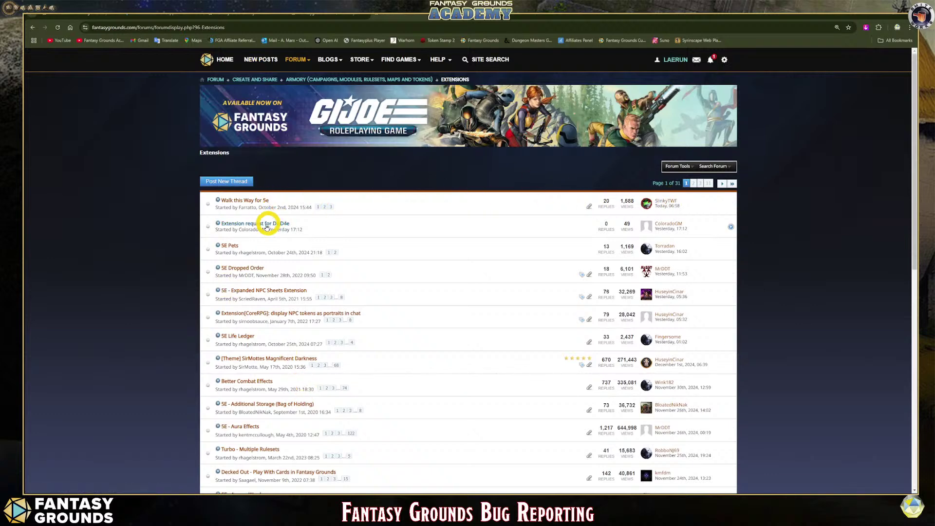
Open the 5E Pets thread, start a subscription to it and set the notification type to Weekly updates by email.
{"action": "left_click", "coordinate": [233, 246]}
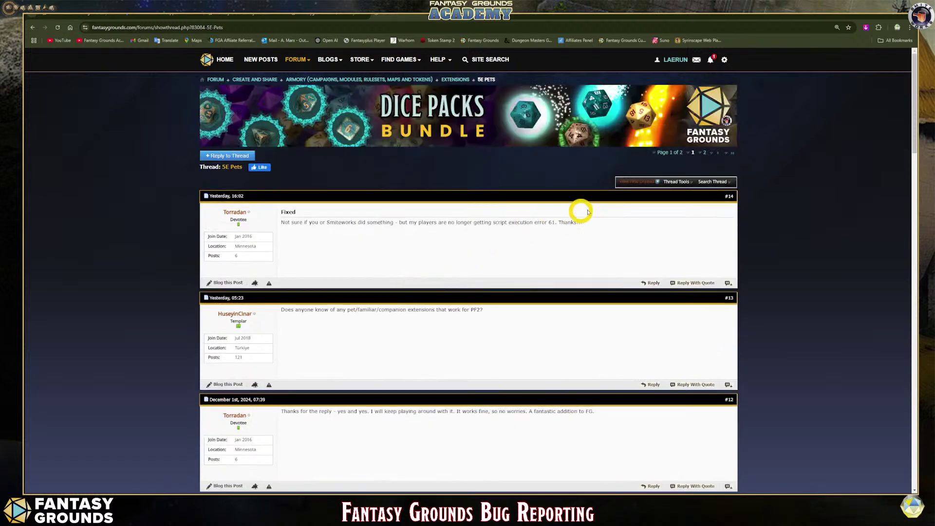
{"action": "left_click", "coordinate": [684, 183]}
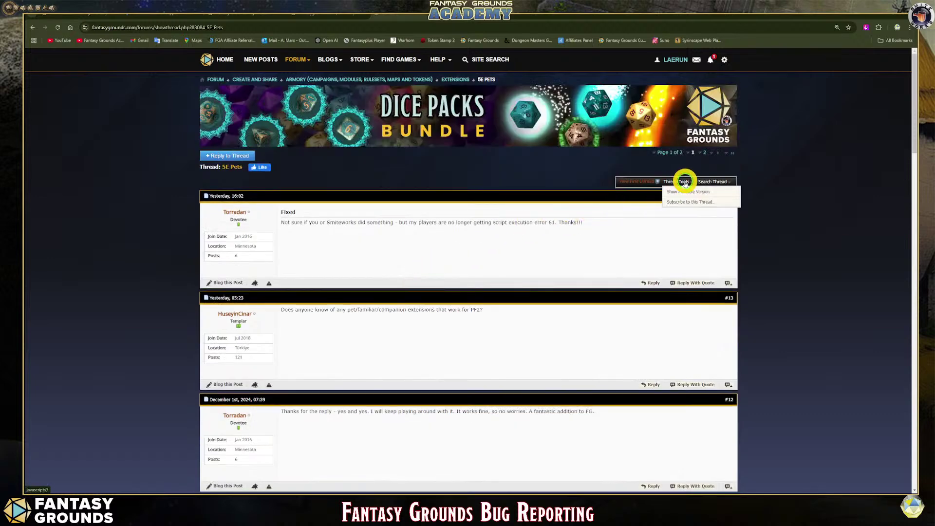
{"action": "left_click", "coordinate": [689, 201]}
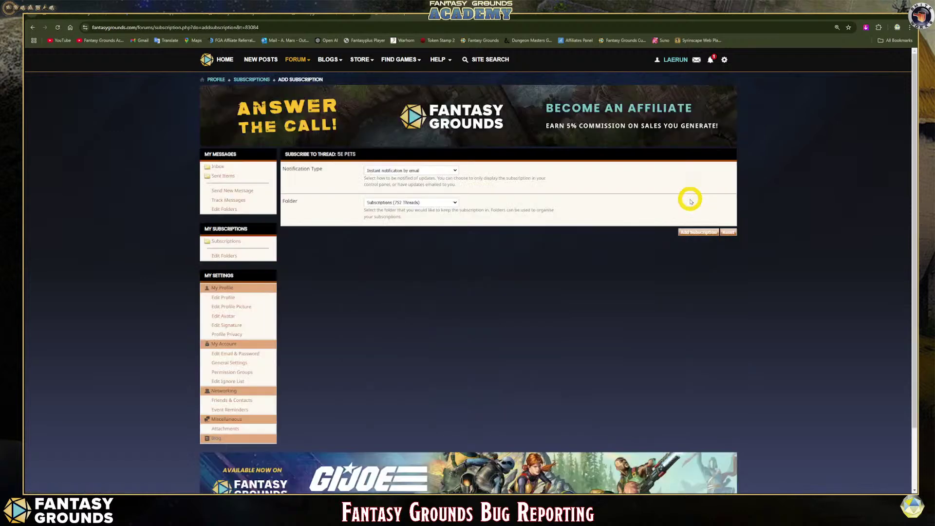
{"action": "left_click", "coordinate": [443, 171]}
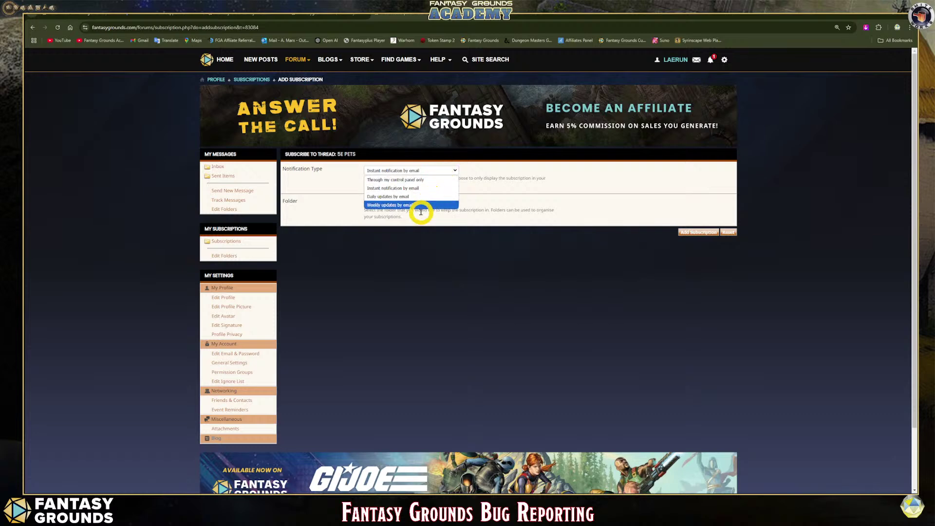
{"action": "left_click", "coordinate": [407, 205]}
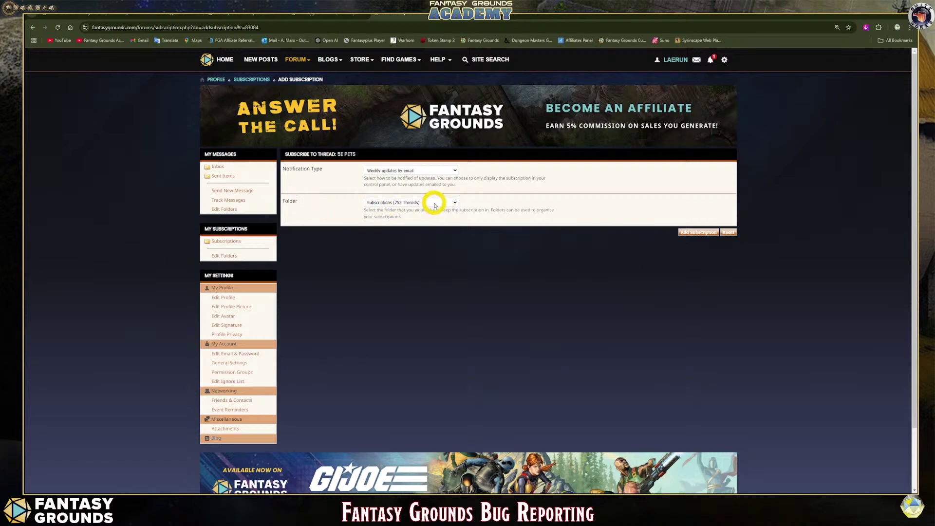
Keep the 5E Pets subscription in the Subscriptions folder and add the subscription.
{"action": "left_click", "coordinate": [453, 203]}
{"action": "left_click", "coordinate": [408, 214]}
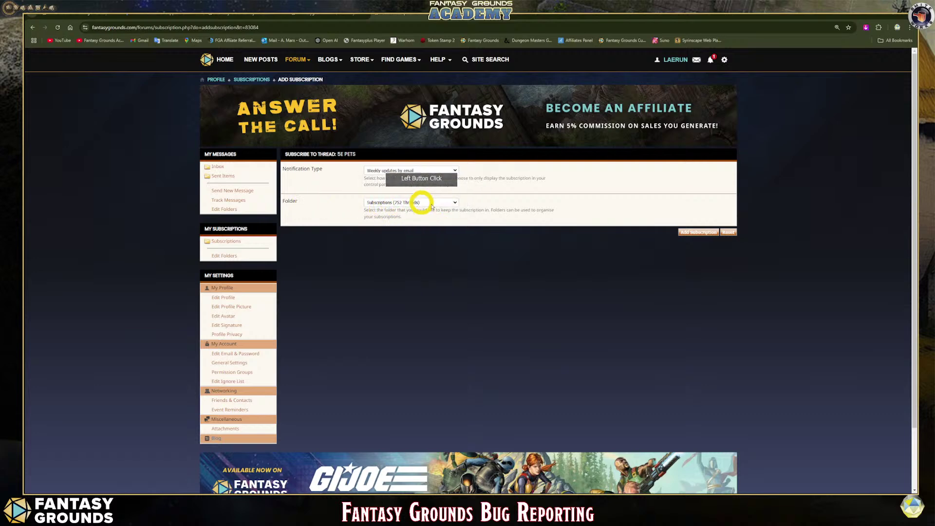
{"action": "left_click", "coordinate": [689, 232]}
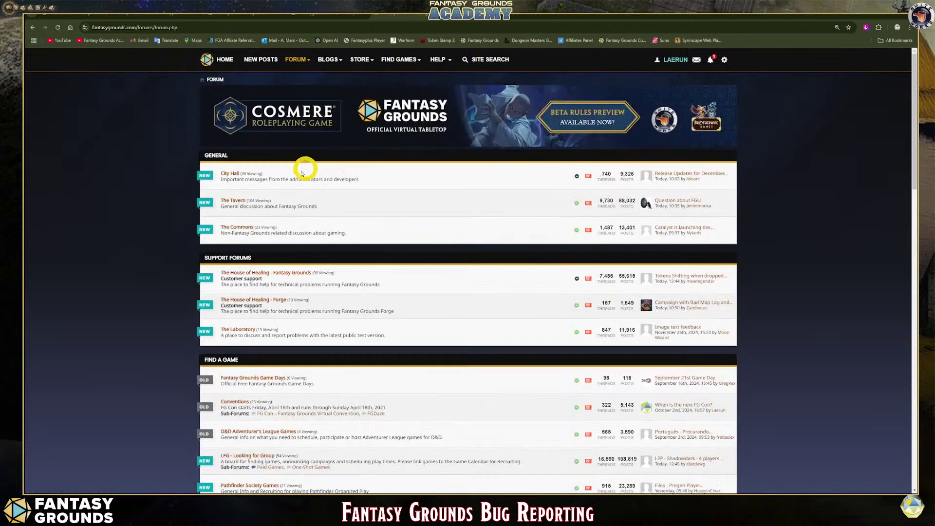
Open the latest City Hall post, Release Updates for December 3rd, 2024, read through the product fixes and return to the forum index.
{"action": "left_click", "coordinate": [664, 175]}
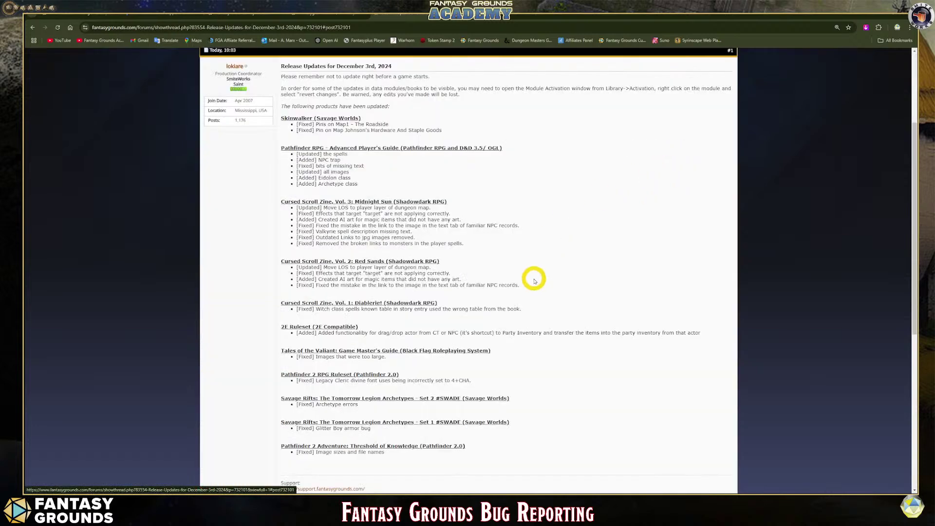
{"action": "scroll", "coordinate": [533, 277], "scroll_direction": "up", "scroll_amount": 3}
{"action": "scroll", "coordinate": [313, 240], "scroll_direction": "down", "scroll_amount": 1}
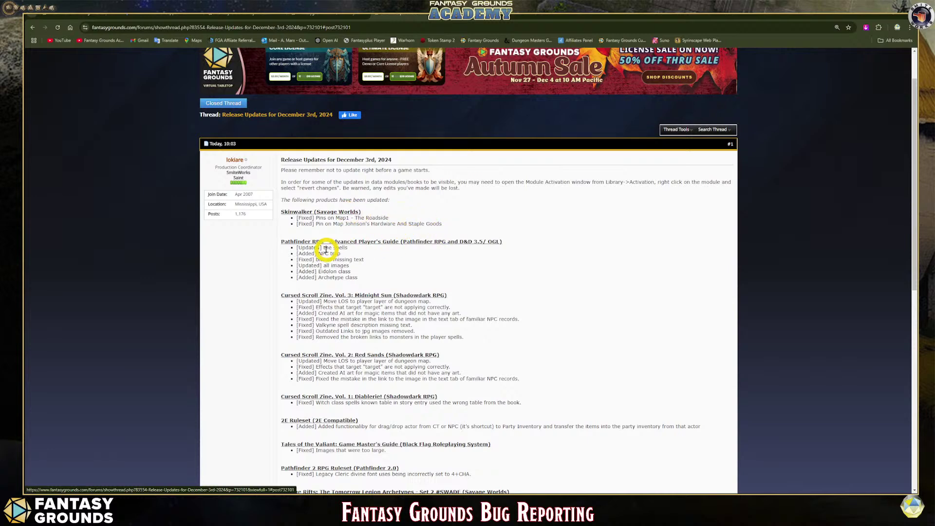
{"action": "scroll", "coordinate": [441, 251], "scroll_direction": "down", "scroll_amount": 1}
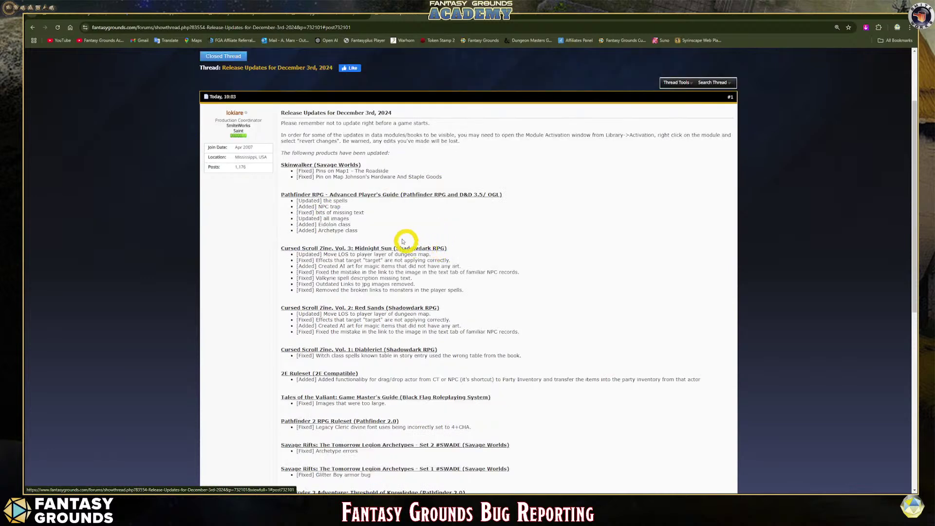
{"action": "scroll", "coordinate": [402, 287], "scroll_direction": "down", "scroll_amount": 1}
{"action": "scroll", "coordinate": [402, 286], "scroll_direction": "down", "scroll_amount": 2}
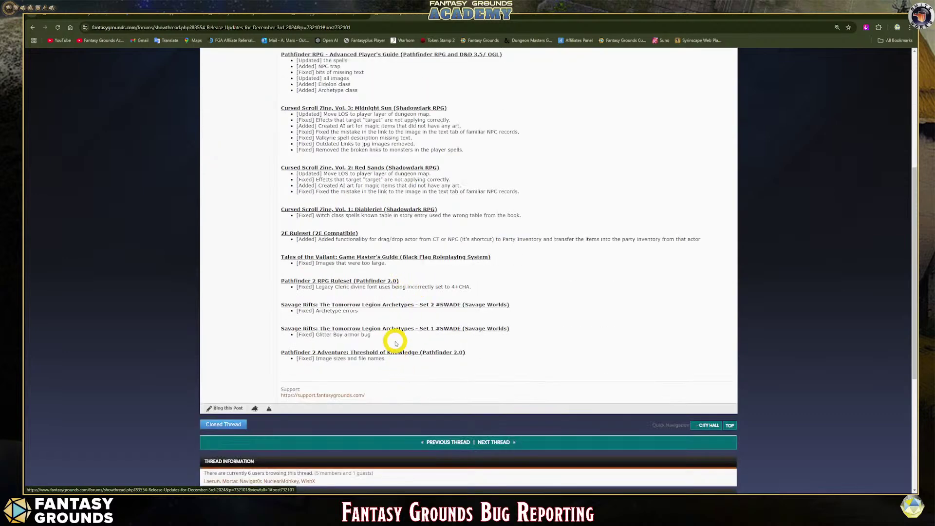
{"action": "scroll", "coordinate": [395, 342], "scroll_direction": "up", "scroll_amount": 1}
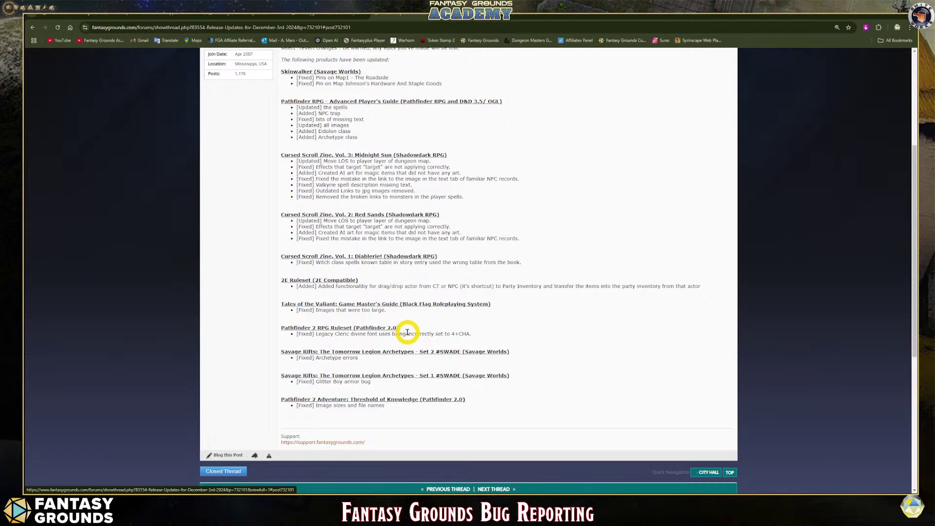
{"action": "scroll", "coordinate": [404, 330], "scroll_direction": "up", "scroll_amount": 1}
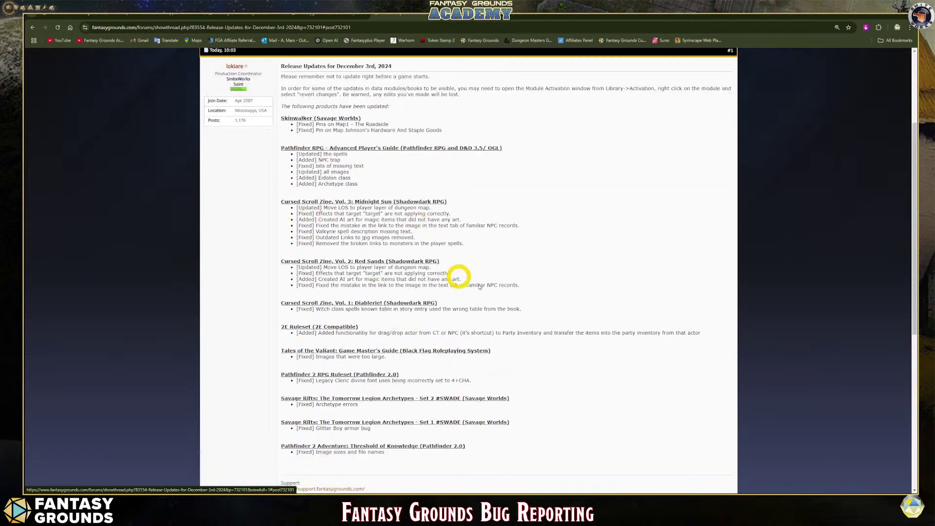
{"action": "scroll", "coordinate": [415, 279], "scroll_direction": "up", "scroll_amount": 3}
{"action": "scroll", "coordinate": [370, 253], "scroll_direction": "down", "scroll_amount": 3}
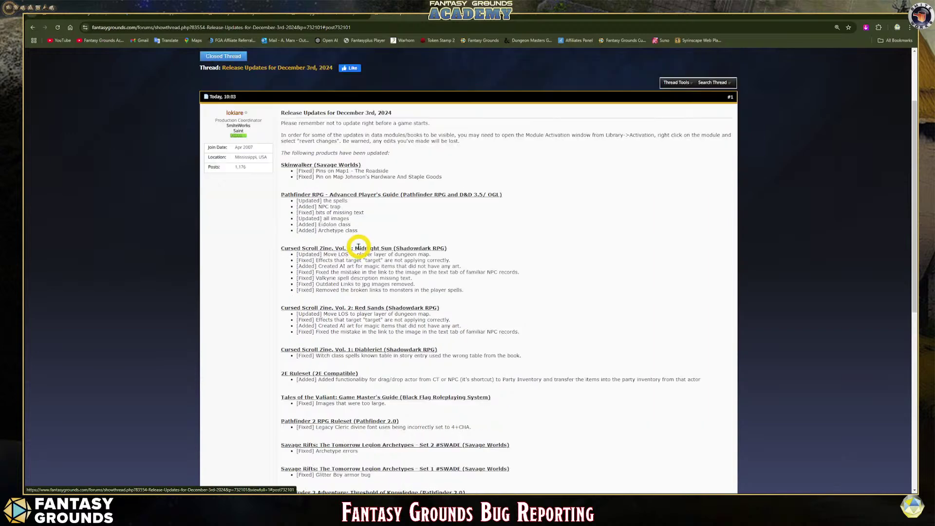
{"action": "scroll", "coordinate": [358, 246], "scroll_direction": "down", "scroll_amount": 5}
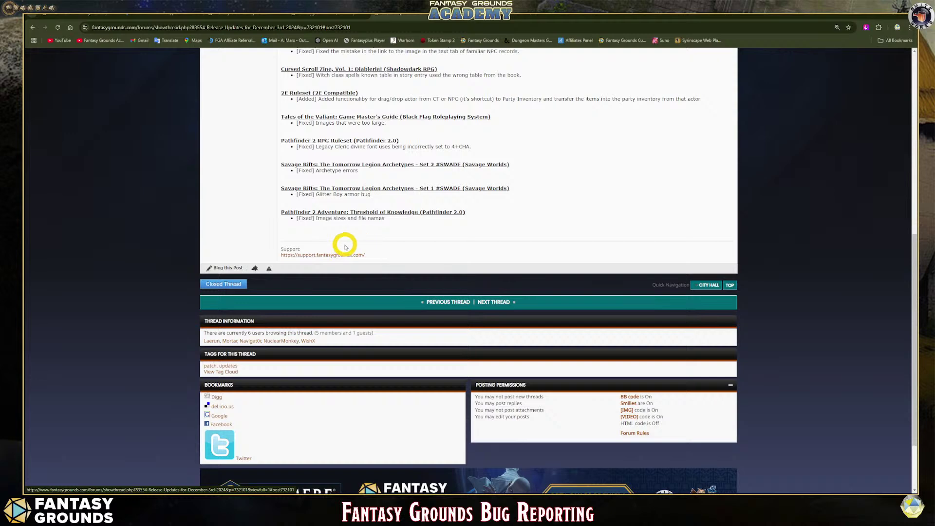
{"action": "scroll", "coordinate": [345, 247], "scroll_direction": "up", "scroll_amount": 3}
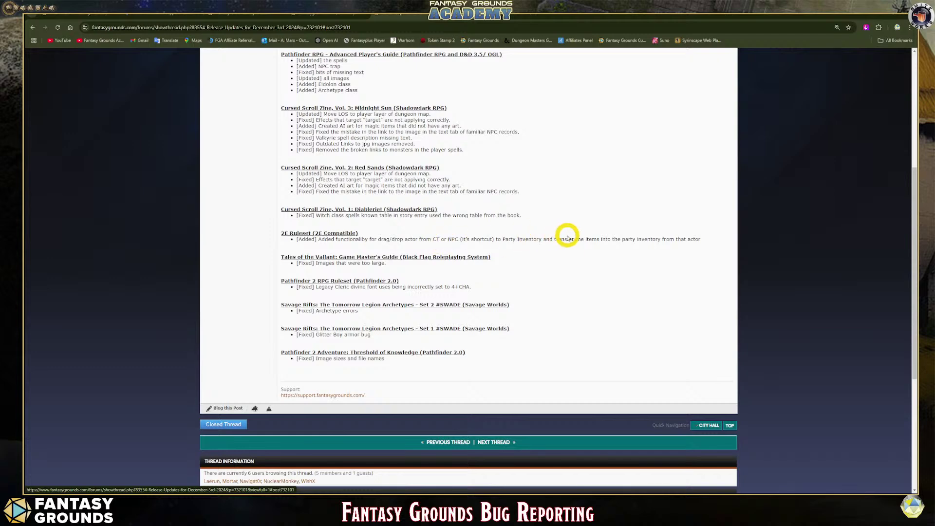
{"action": "scroll", "coordinate": [432, 191], "scroll_direction": "up", "scroll_amount": 3}
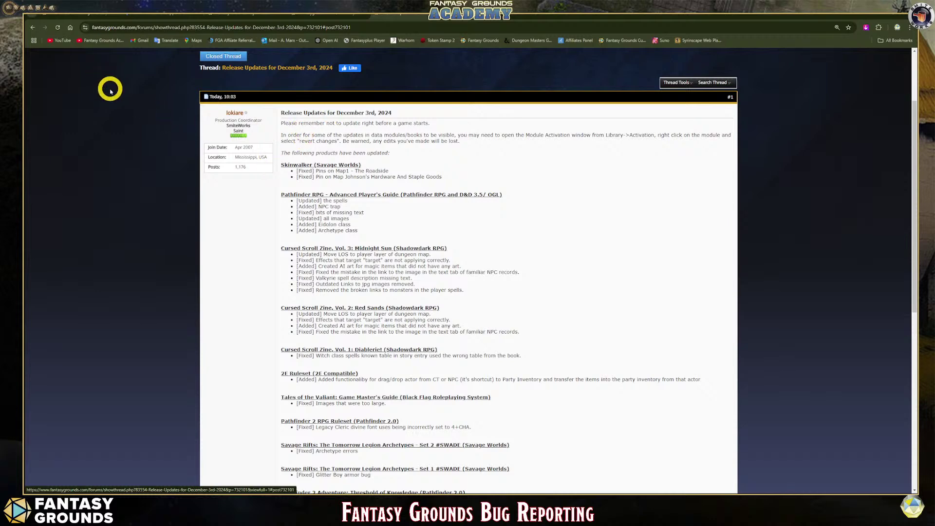
{"action": "left_click", "coordinate": [33, 28]}
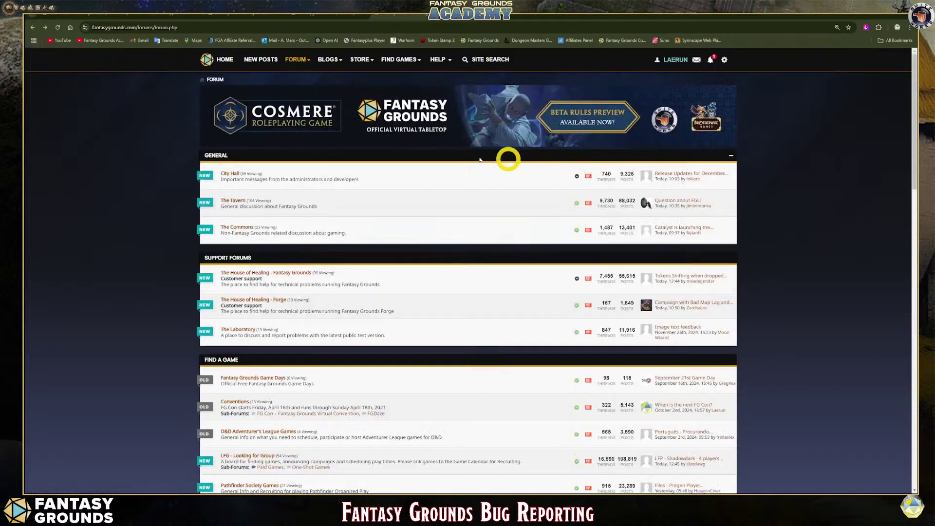
Open City Hall and view the comprehensive patch notes linked in the FG Ruleset Updates 2024-09 thread.
{"action": "left_click", "coordinate": [230, 174]}
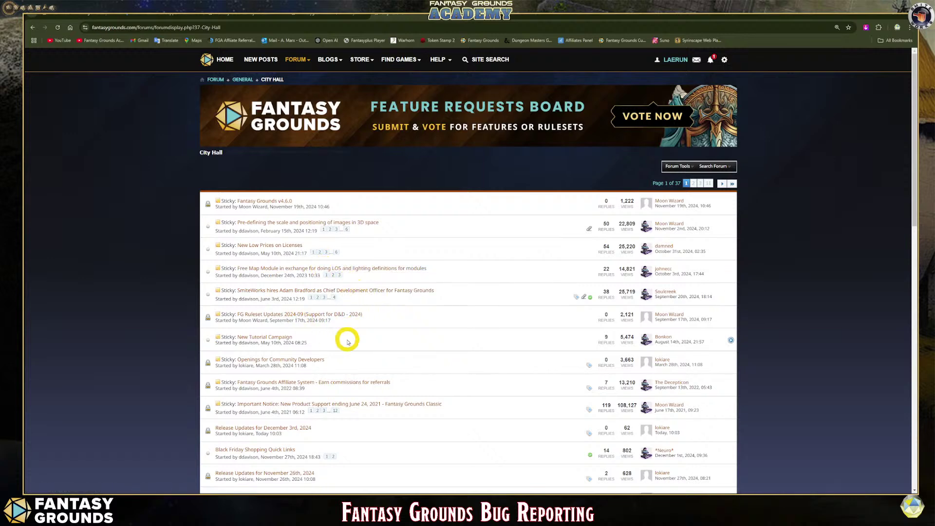
{"action": "scroll", "coordinate": [347, 340], "scroll_direction": "down", "scroll_amount": 1}
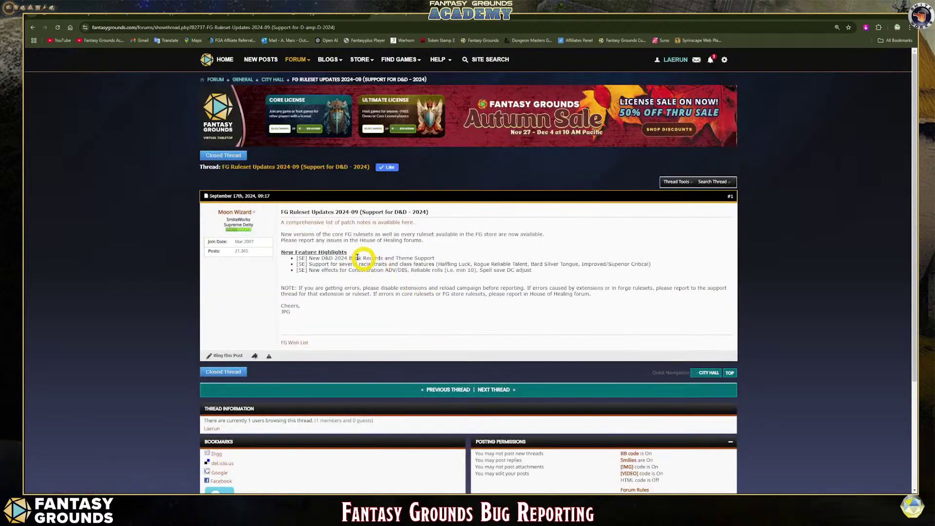
{"action": "left_click", "coordinate": [349, 222]}
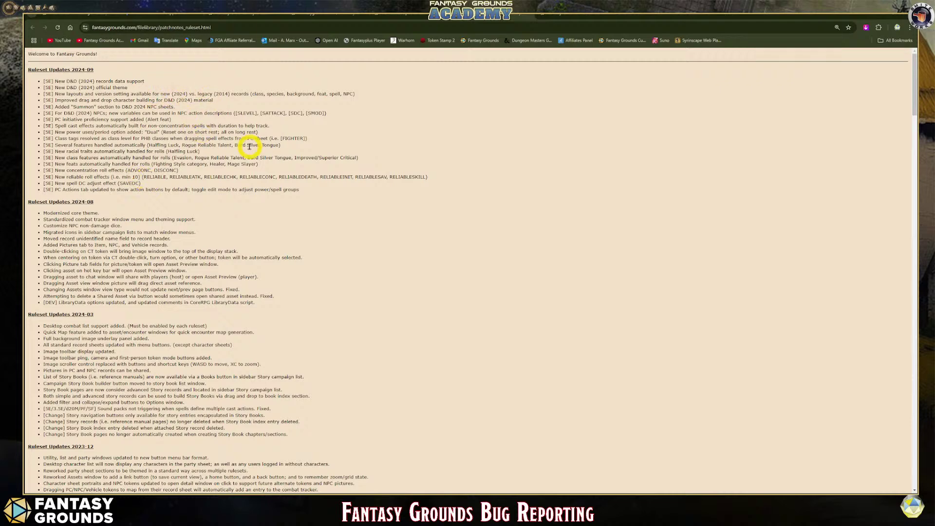
{"action": "left_click", "coordinate": [529, 16]}
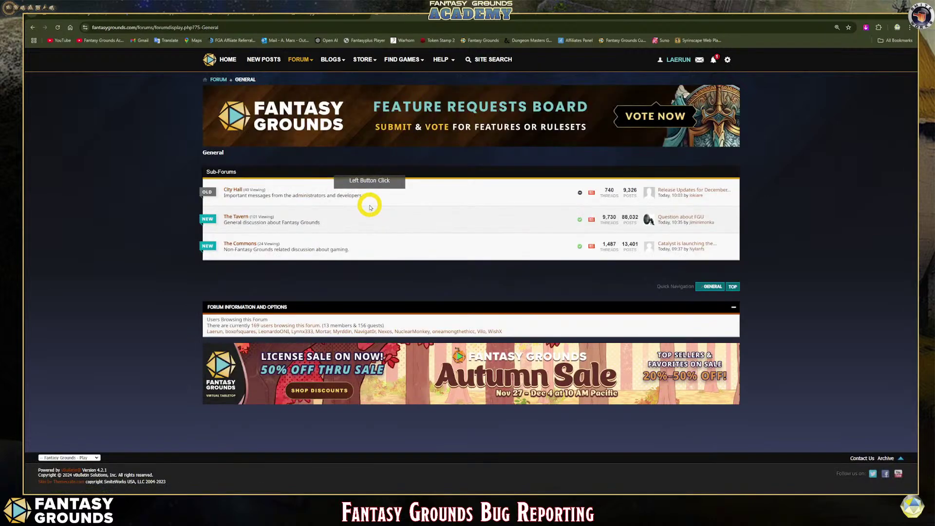
Return to the main forum index and open The Laboratory in the Support Forums section.
{"action": "left_click", "coordinate": [216, 78]}
{"action": "scroll", "coordinate": [356, 248], "scroll_direction": "down", "scroll_amount": 2}
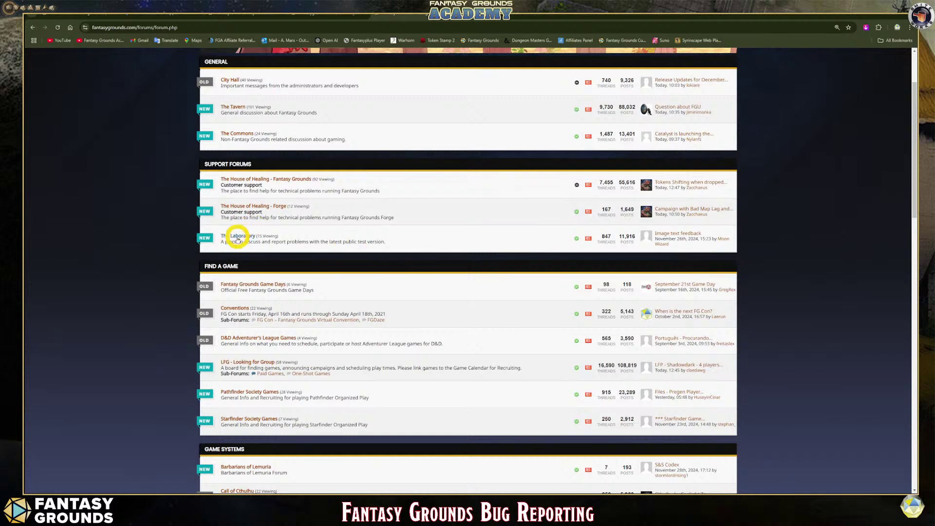
{"action": "left_click", "coordinate": [237, 237]}
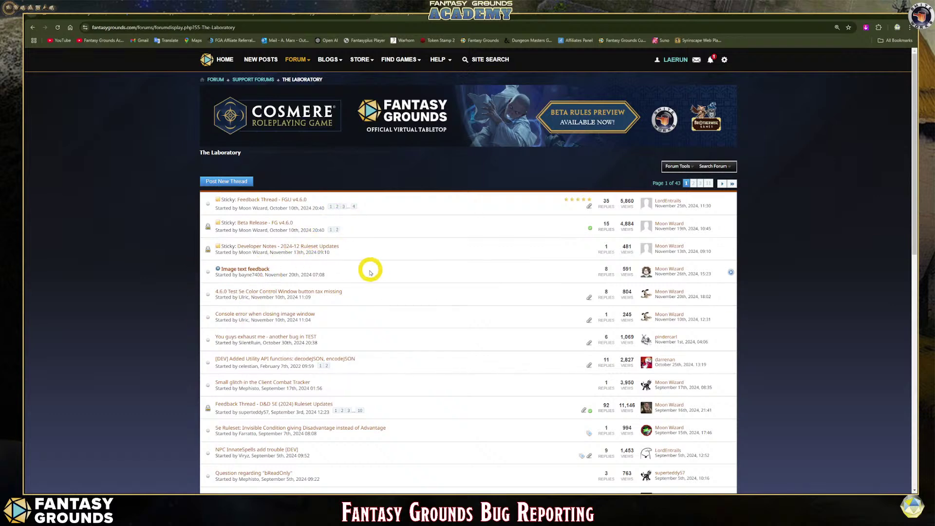
Open the "Image text feedback" thread, read its latest replies and return to The Laboratory's thread list.
{"action": "mouse_move", "coordinate": [370, 272]}
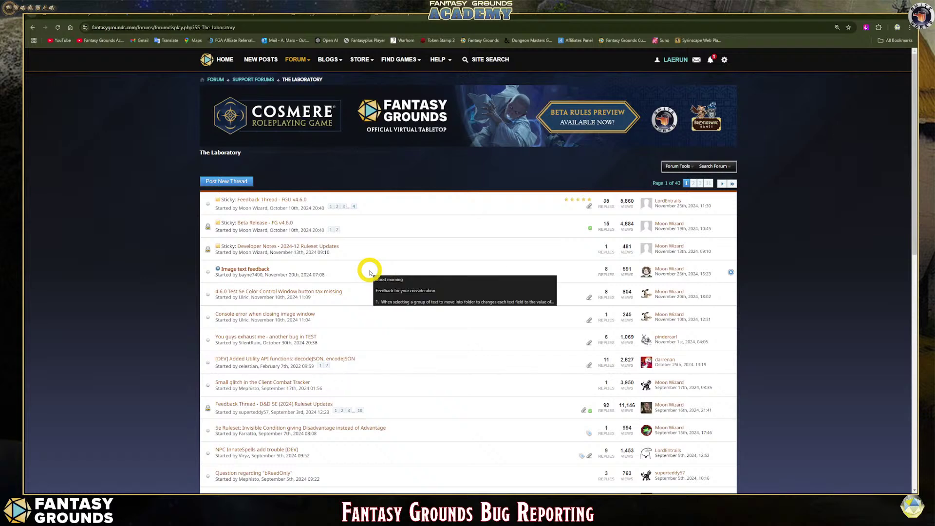
{"action": "left_click", "coordinate": [263, 268]}
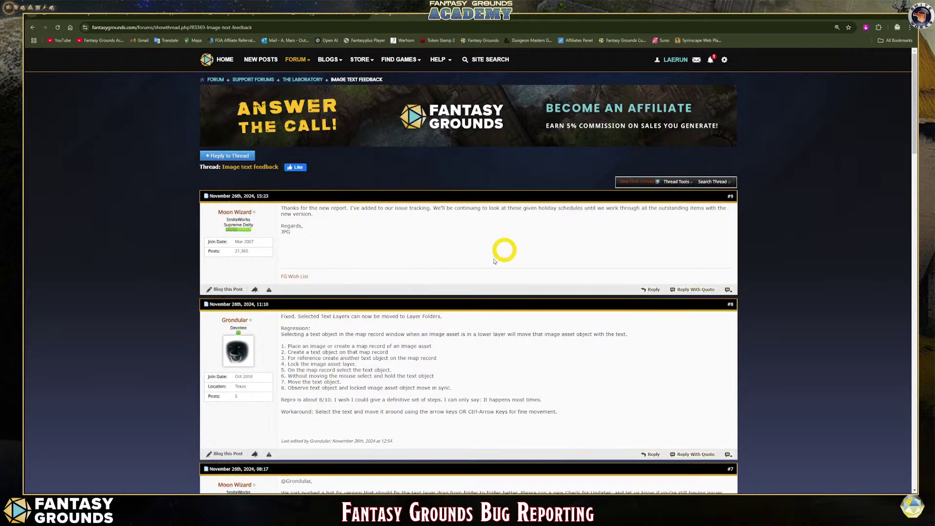
{"action": "scroll", "coordinate": [418, 322], "scroll_direction": "down", "scroll_amount": 1}
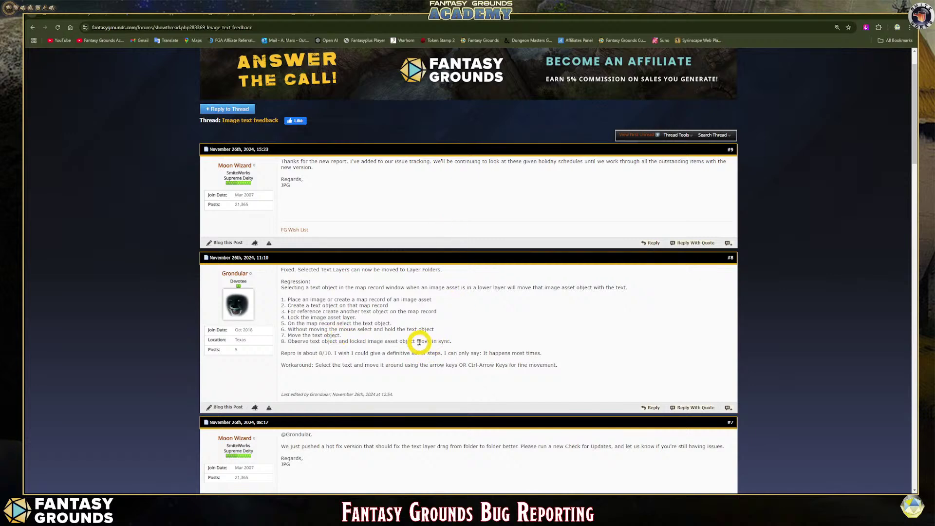
{"action": "scroll", "coordinate": [419, 341], "scroll_direction": "up", "scroll_amount": 1}
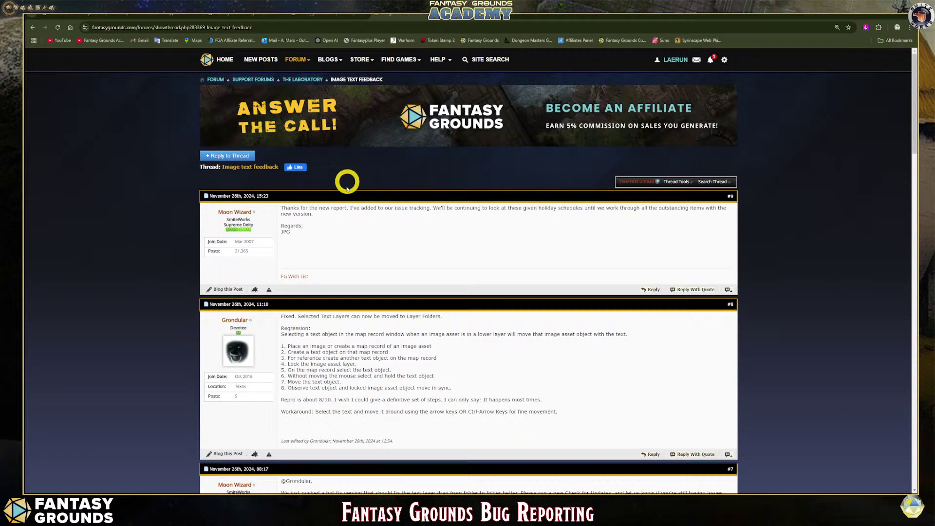
{"action": "left_click", "coordinate": [32, 27]}
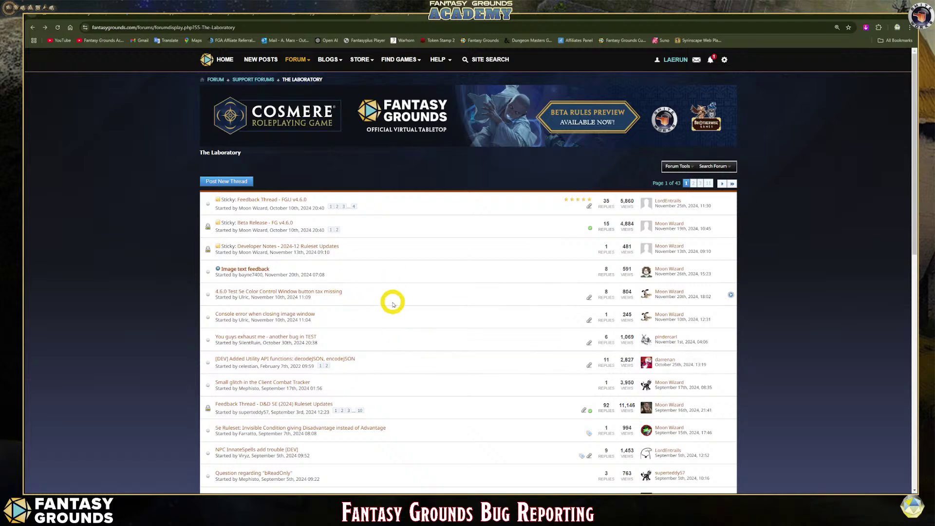
Look over The Laboratory's thread list, including the sticky feedback, beta release and developer notes threads.
{"action": "scroll", "coordinate": [383, 312], "scroll_direction": "down", "scroll_amount": 2}
{"action": "scroll", "coordinate": [383, 312], "scroll_direction": "up", "scroll_amount": 2}
{"action": "scroll", "coordinate": [383, 312], "scroll_direction": "down", "scroll_amount": 2}
{"action": "scroll", "coordinate": [384, 312], "scroll_direction": "up", "scroll_amount": 2}
{"action": "scroll", "coordinate": [384, 312], "scroll_direction": "down", "scroll_amount": 2}
{"action": "scroll", "coordinate": [383, 312], "scroll_direction": "up", "scroll_amount": 2}
{"action": "scroll", "coordinate": [383, 312], "scroll_direction": "down", "scroll_amount": 2}
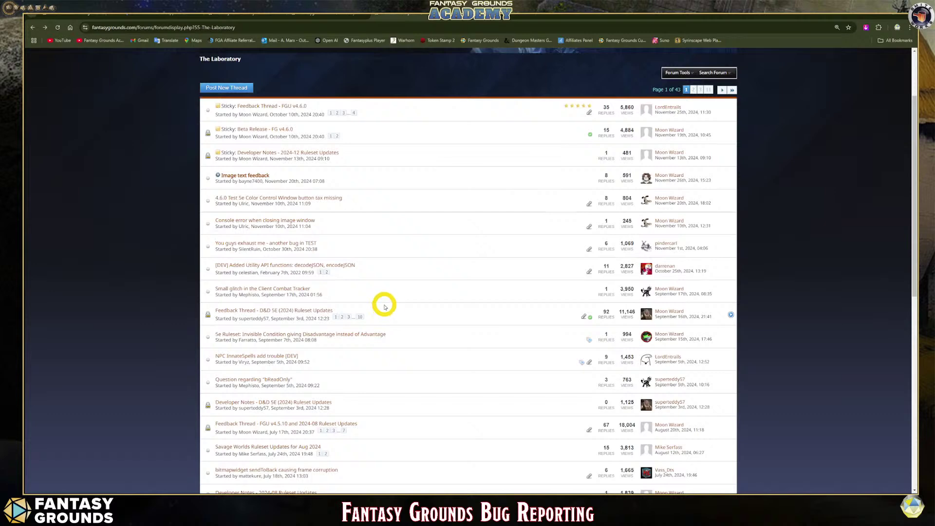
{"action": "mouse_move", "coordinate": [390, 306]}
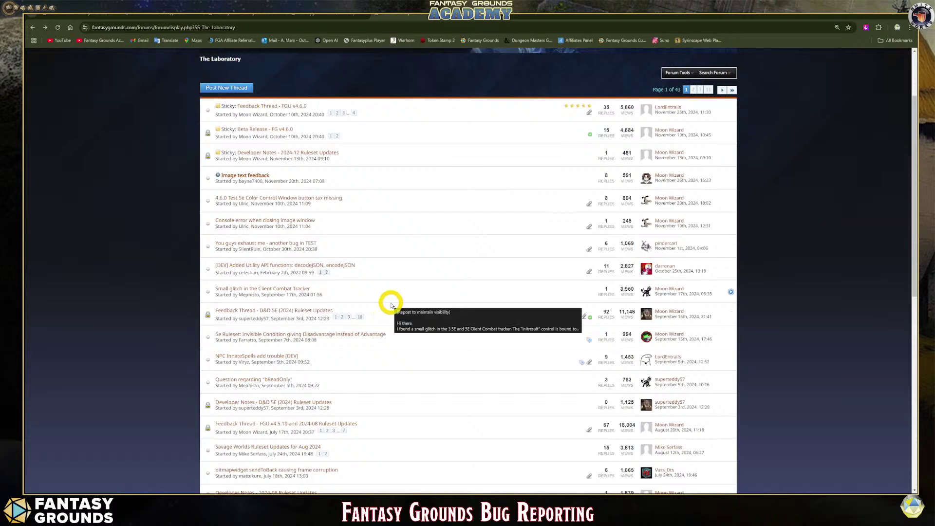
{"action": "scroll", "coordinate": [399, 307], "scroll_direction": "up", "scroll_amount": 2}
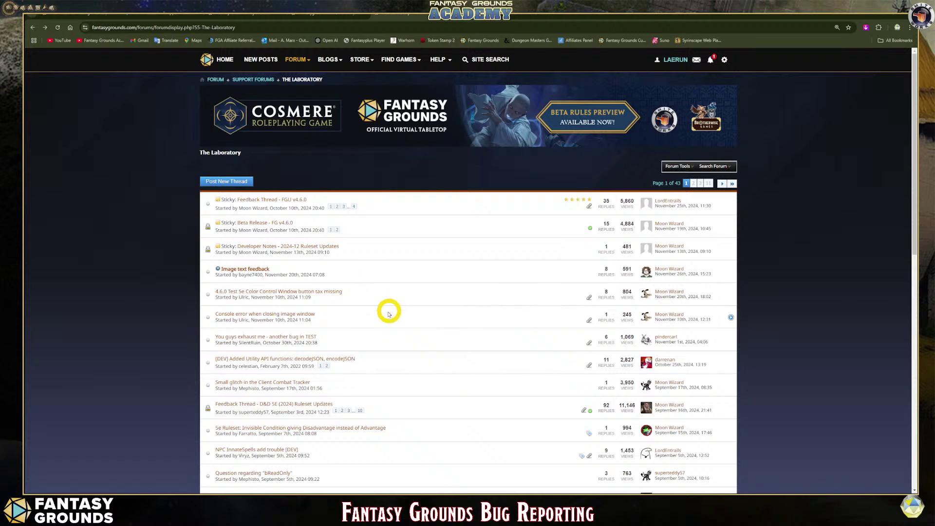
{"action": "mouse_move", "coordinate": [300, 201]}
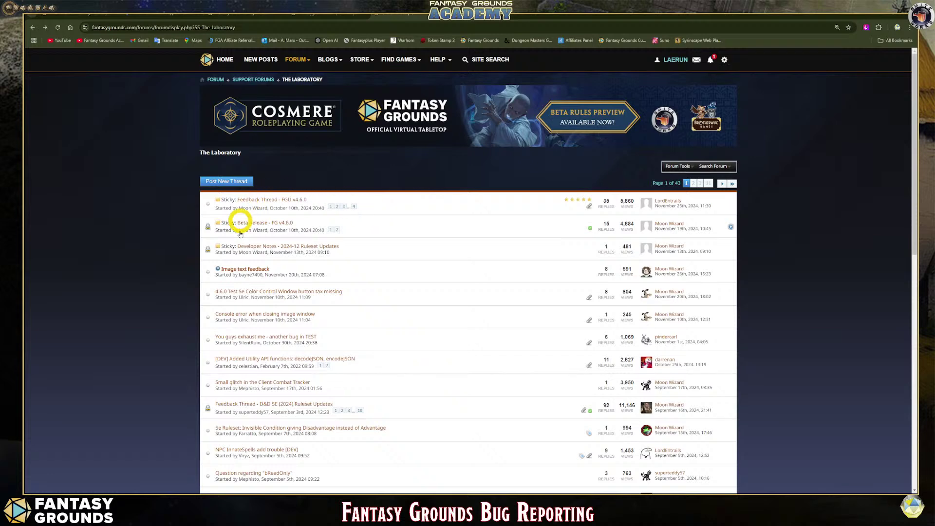
{"action": "mouse_move", "coordinate": [301, 278]}
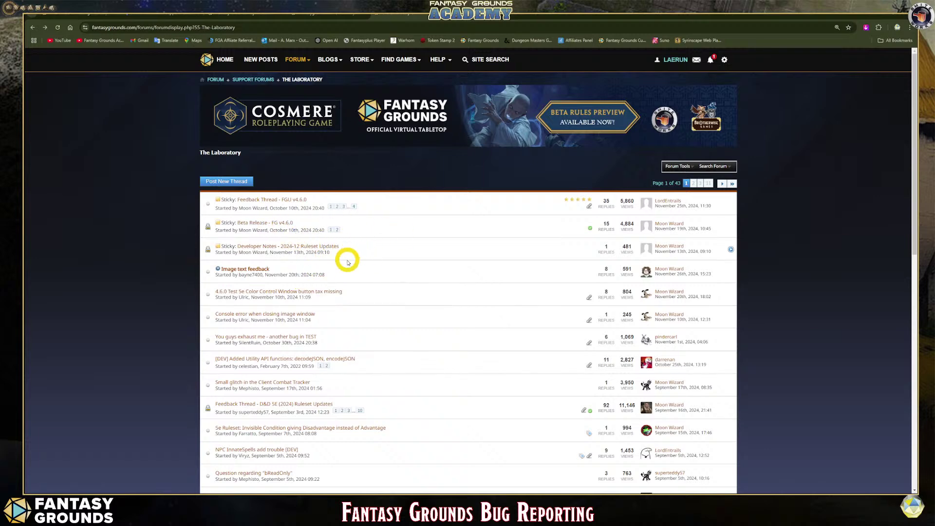
{"action": "mouse_move", "coordinate": [347, 263]}
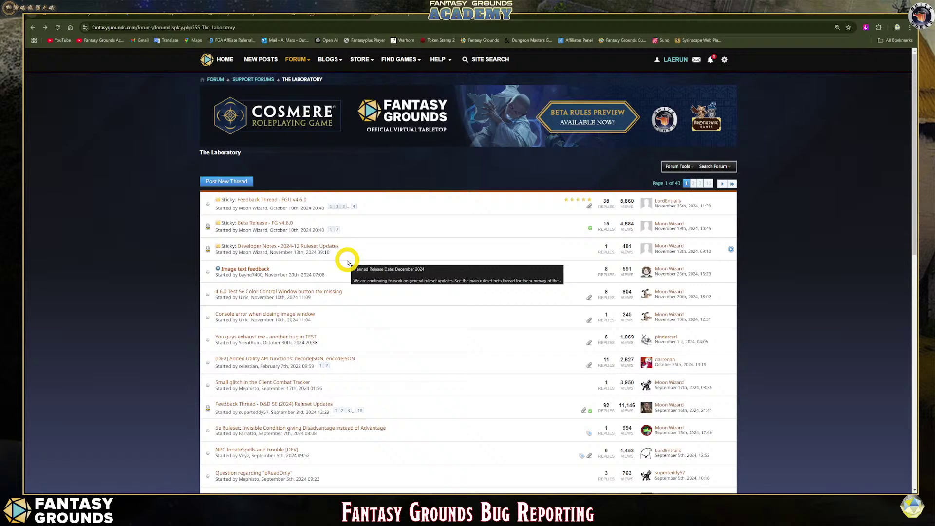
{"action": "scroll", "coordinate": [381, 283], "scroll_direction": "down", "scroll_amount": 1}
{"action": "scroll", "coordinate": [381, 288], "scroll_direction": "up", "scroll_amount": 1}
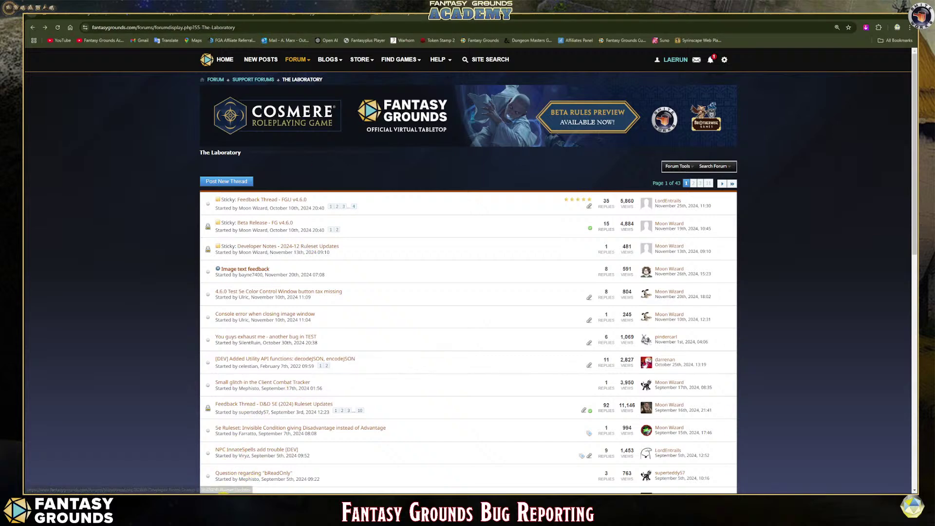
Switch to Fantasy Grounds, close the console log window and exit the campaign to the launcher screen.
{"action": "left_click", "coordinate": [353, 276]}
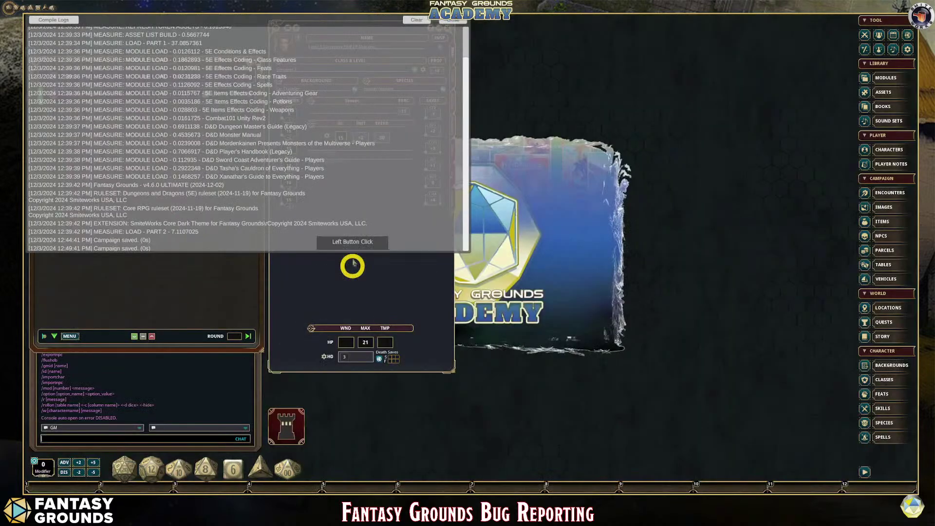
{"action": "left_click", "coordinate": [443, 27]}
{"action": "right_click", "coordinate": [494, 56]}
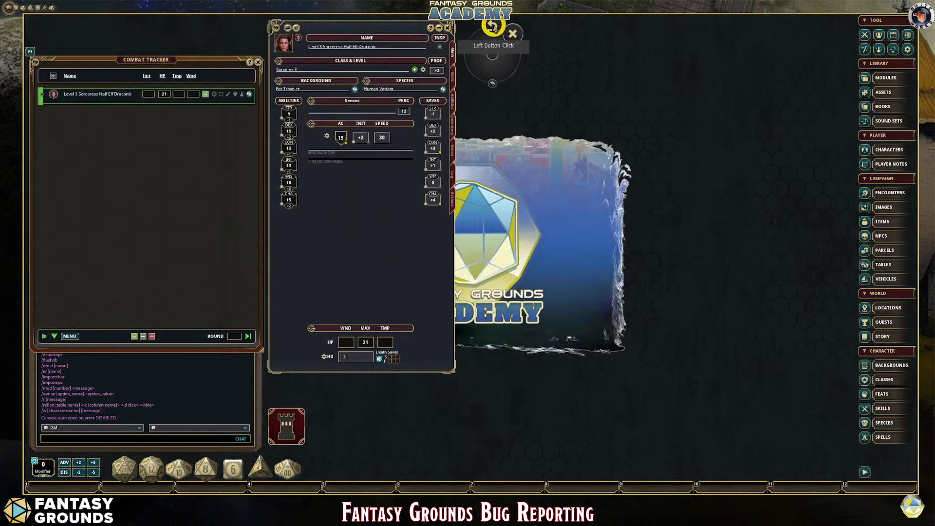
{"action": "right_click", "coordinate": [550, 61]}
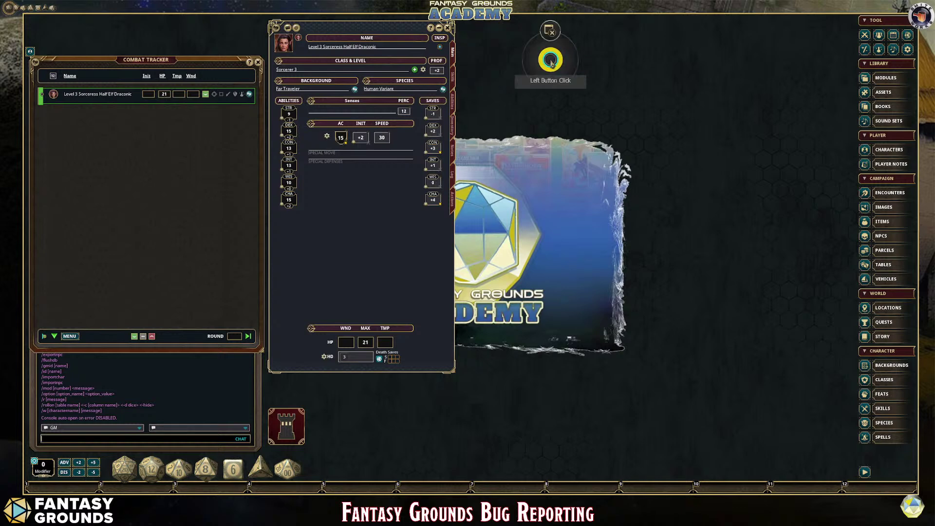
{"action": "left_click", "coordinate": [547, 30]}
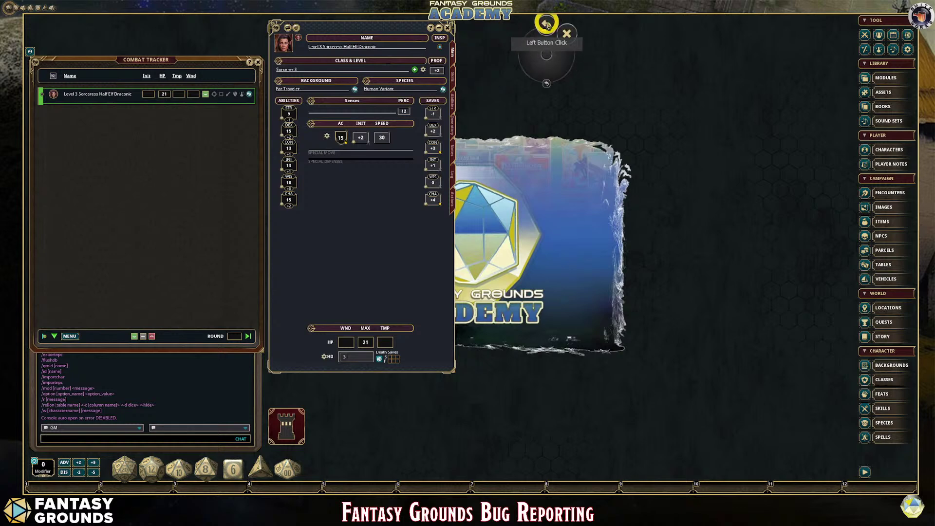
{"action": "left_click", "coordinate": [566, 33]}
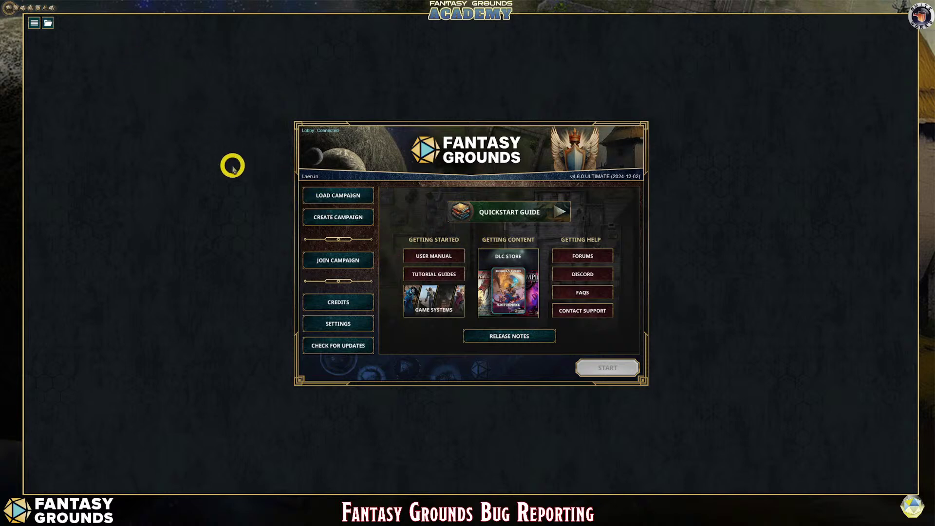
Open the forums from the launcher's Getting Help section and look over The House of Healing - Fantasy Grounds thread list.
{"action": "left_click", "coordinate": [577, 257]}
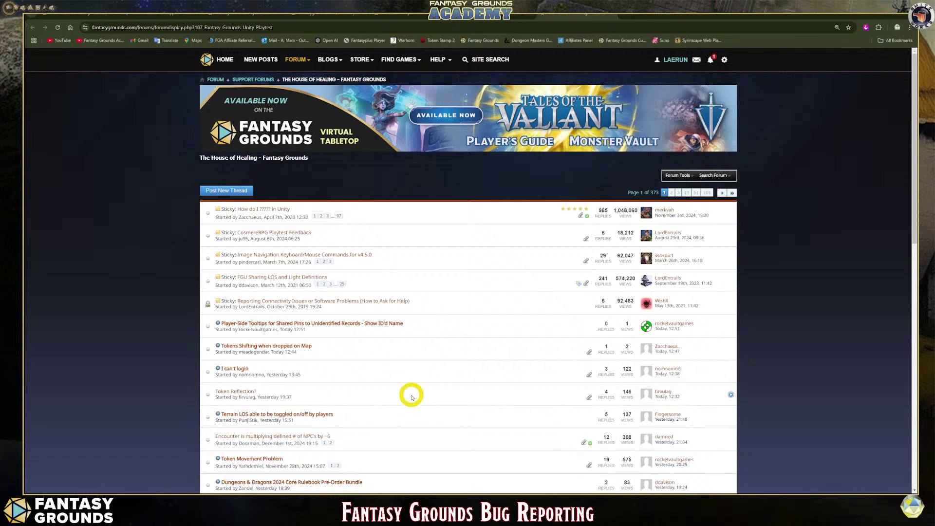
{"action": "scroll", "coordinate": [413, 350], "scroll_direction": "down", "scroll_amount": 8}
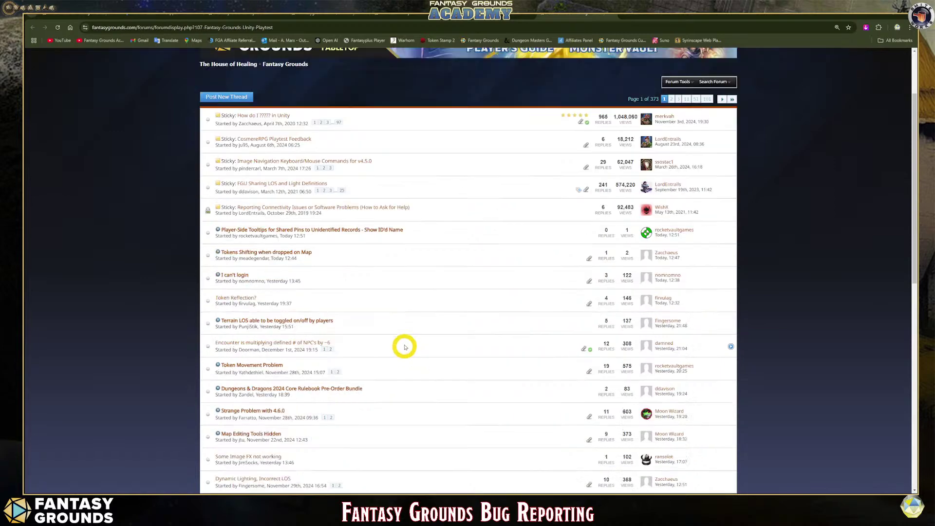
{"action": "scroll", "coordinate": [406, 342], "scroll_direction": "up", "scroll_amount": 8}
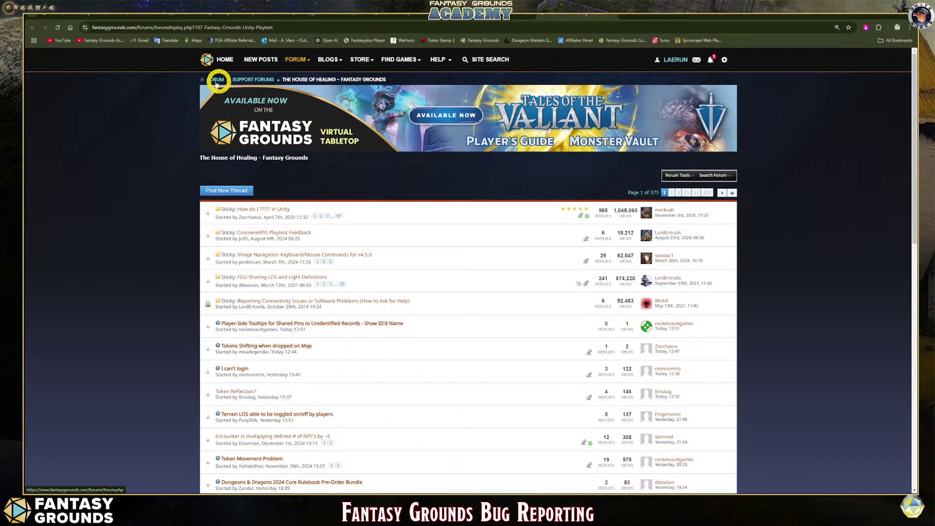
Return to the main forum index and open the 5E sub-forum of Dungeons & Dragons under Game Systems.
{"action": "left_click", "coordinate": [315, 96]}
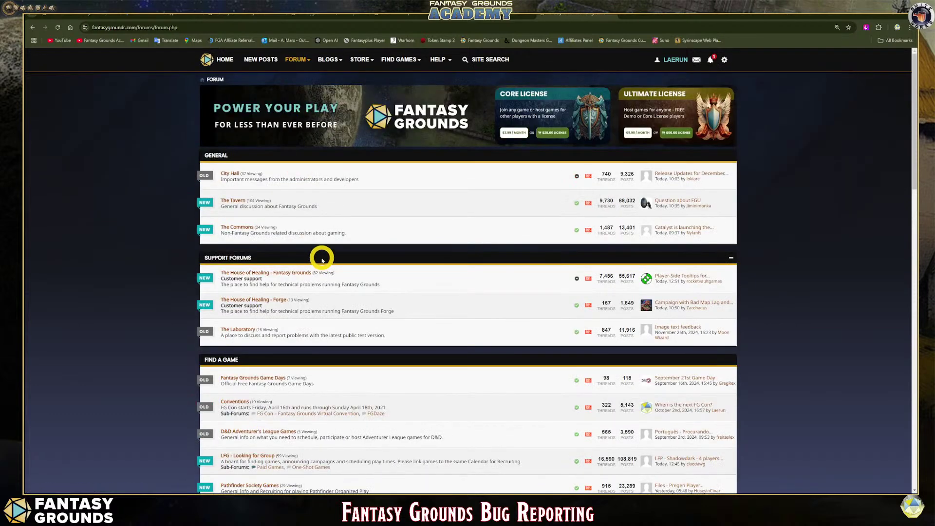
{"action": "scroll", "coordinate": [319, 258], "scroll_direction": "down", "scroll_amount": 3}
{"action": "scroll", "coordinate": [321, 261], "scroll_direction": "down", "scroll_amount": 6}
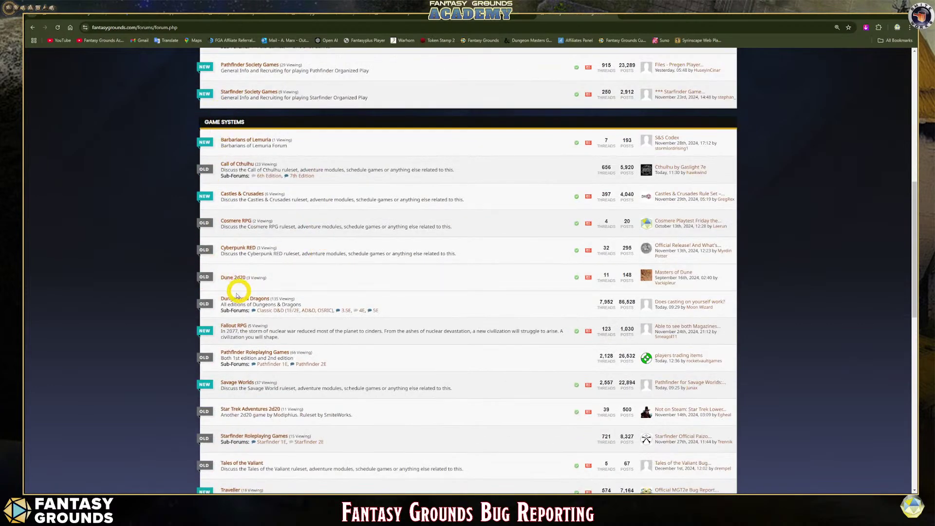
{"action": "left_click", "coordinate": [376, 312]}
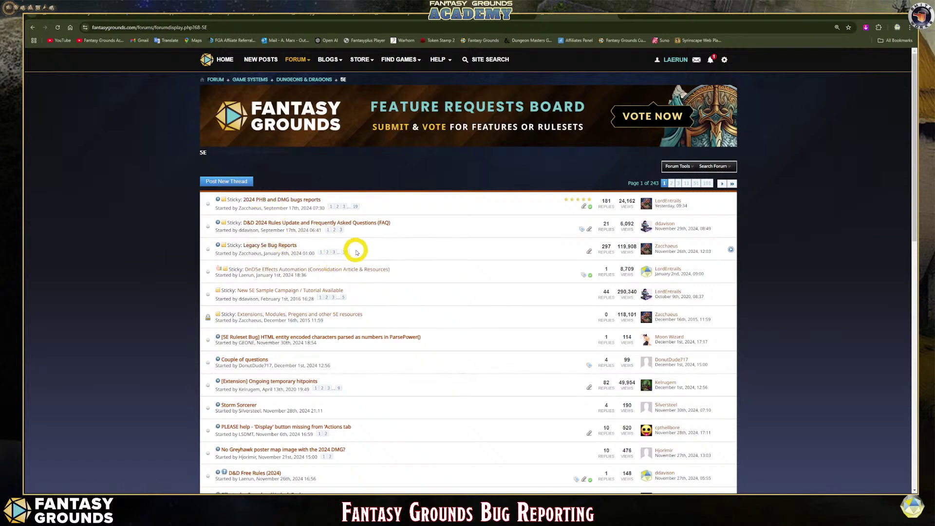
Look over the 5E sub-forum's threads, including the sticky bug report threads, and return to the Game Systems forum list.
{"action": "scroll", "coordinate": [341, 288], "scroll_direction": "down", "scroll_amount": 1}
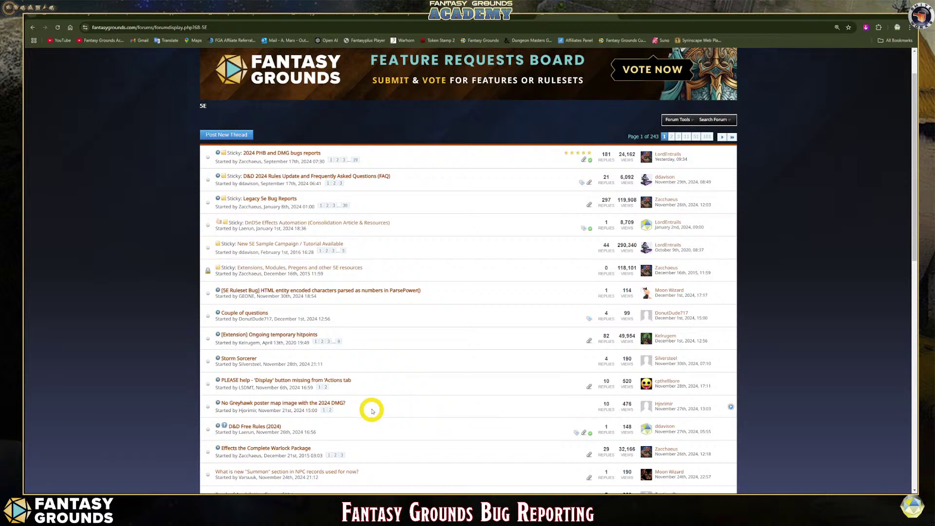
{"action": "scroll", "coordinate": [370, 409], "scroll_direction": "up", "scroll_amount": 1}
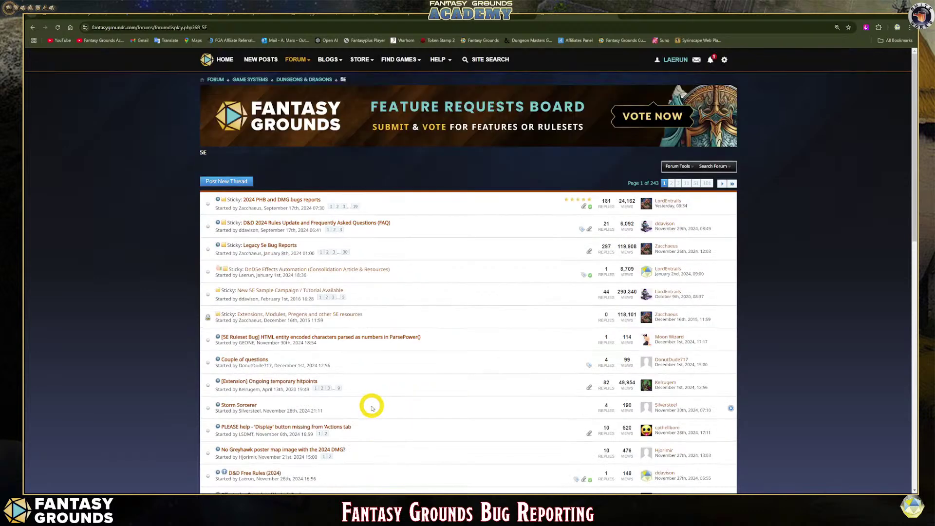
{"action": "left_click", "coordinate": [32, 27]}
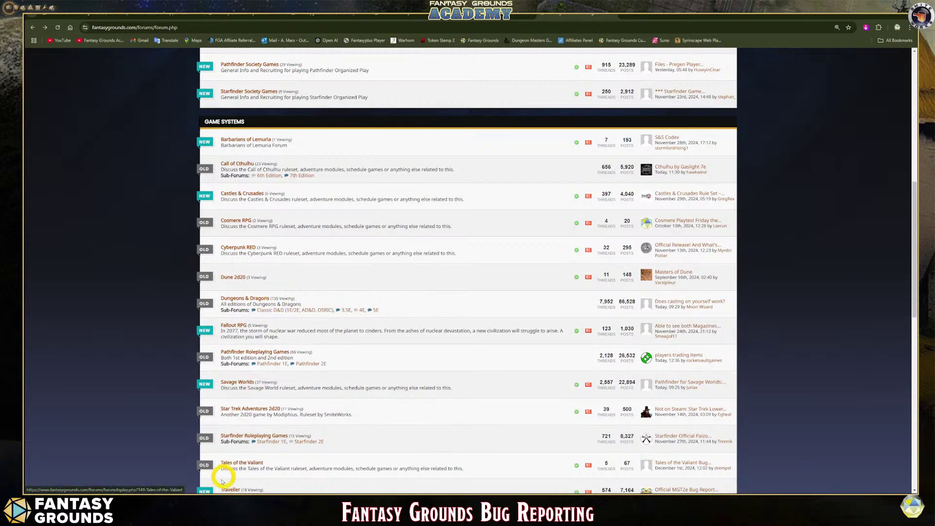
Switch to Discord and open the Fantasy Grounds server at its fgvtt_support channel.
{"action": "key", "text": "alt+Tab"}
{"action": "left_click", "coordinate": [89, 315]}
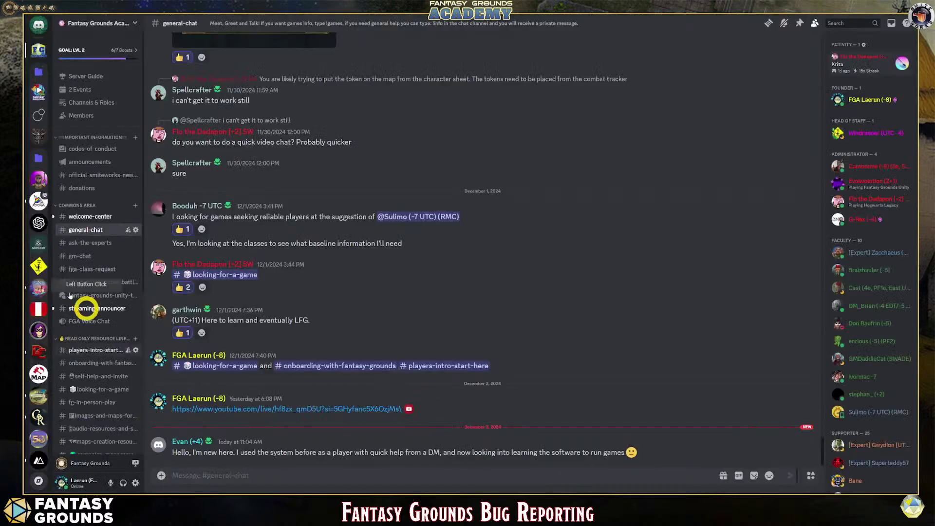
{"action": "left_click", "coordinate": [40, 92]}
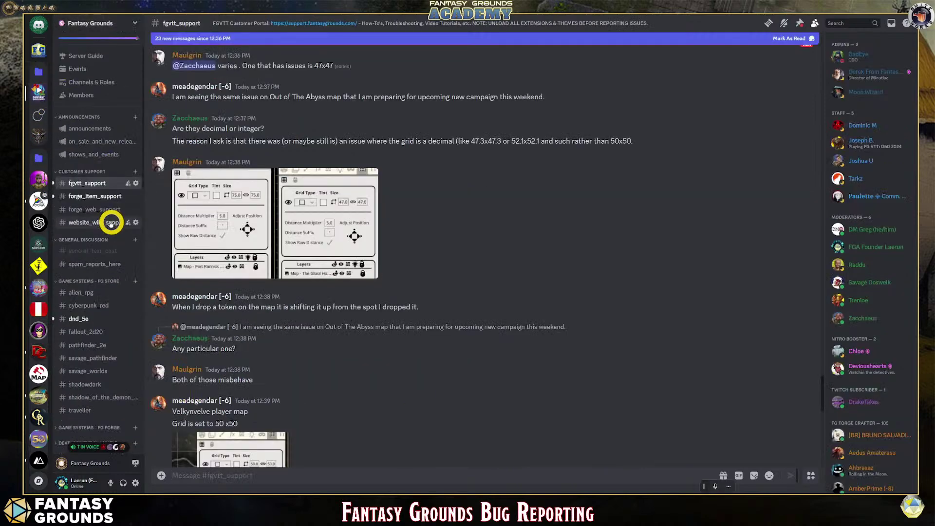
{"action": "mouse_move", "coordinate": [94, 182]}
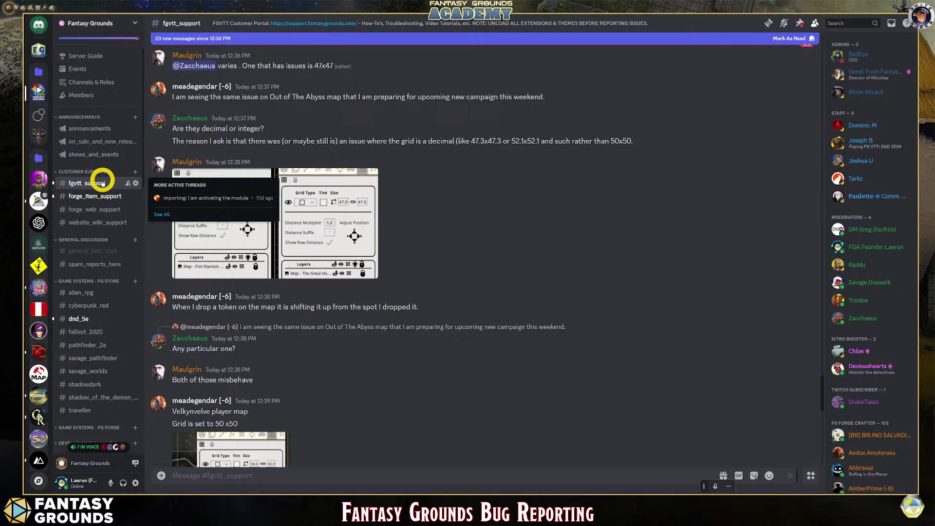
Open the dnd_5e channel under Game Systems - FG Store and view its latest messages.
{"action": "scroll", "coordinate": [112, 243], "scroll_direction": "down", "scroll_amount": 3}
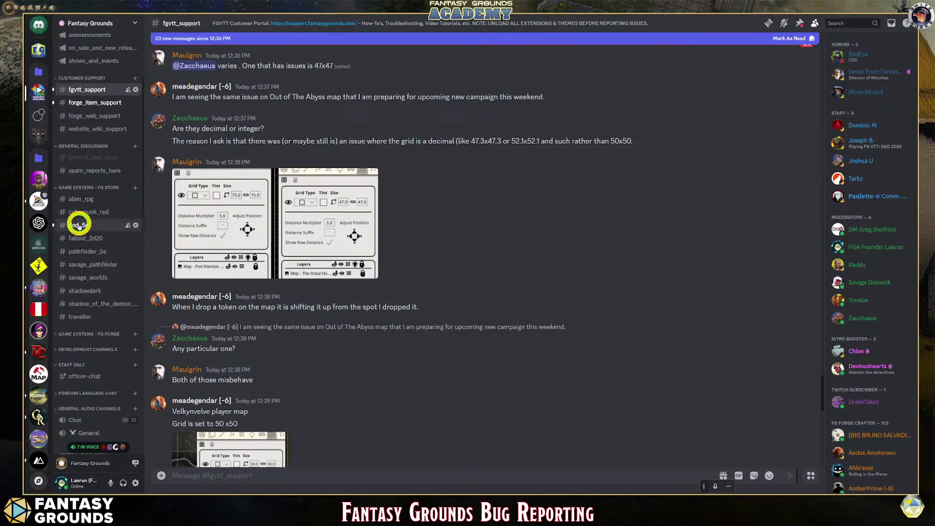
{"action": "left_click", "coordinate": [79, 225]}
{"action": "scroll", "coordinate": [273, 312], "scroll_direction": "down", "scroll_amount": 10}
{"action": "scroll", "coordinate": [275, 315], "scroll_direction": "down", "scroll_amount": 3}
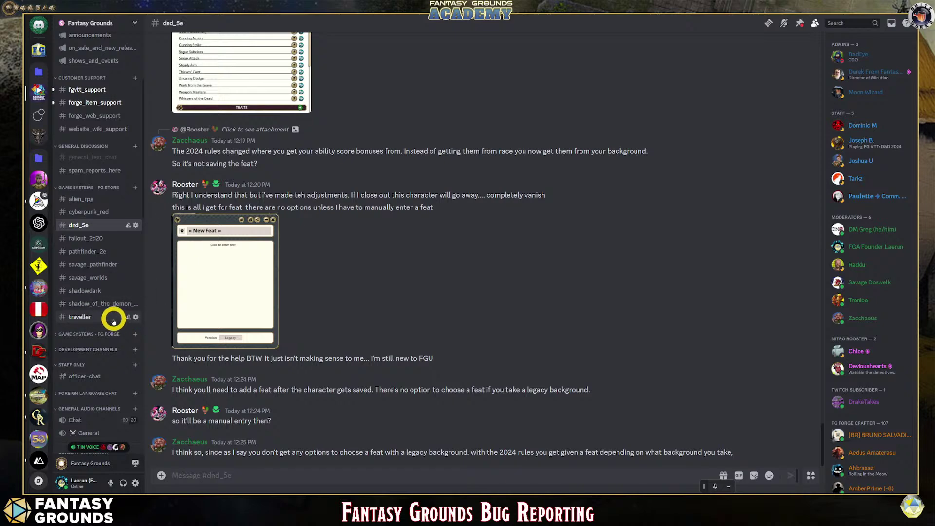
Look through the Fantasy Grounds server's remaining channels, including the audio channels, and return to the Customer Support section.
{"action": "scroll", "coordinate": [123, 327], "scroll_direction": "down", "scroll_amount": 4}
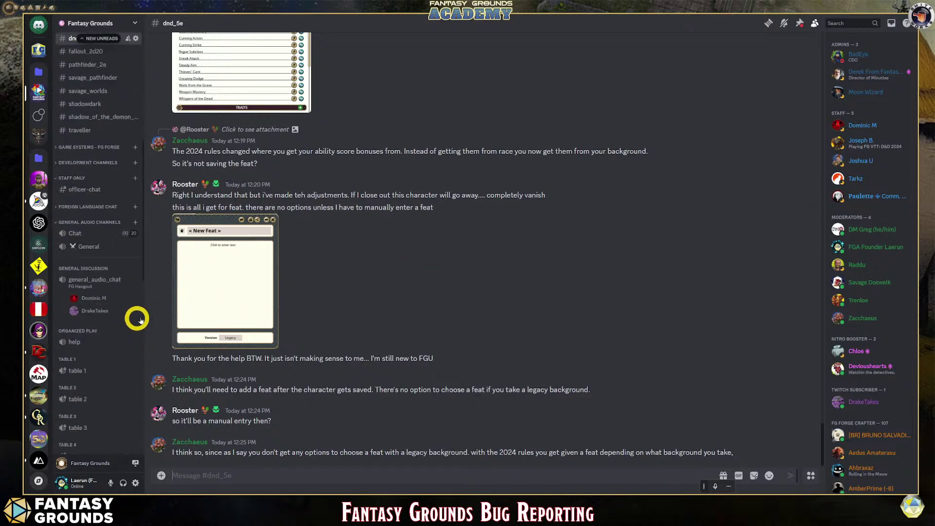
{"action": "scroll", "coordinate": [126, 340], "scroll_direction": "down", "scroll_amount": 9}
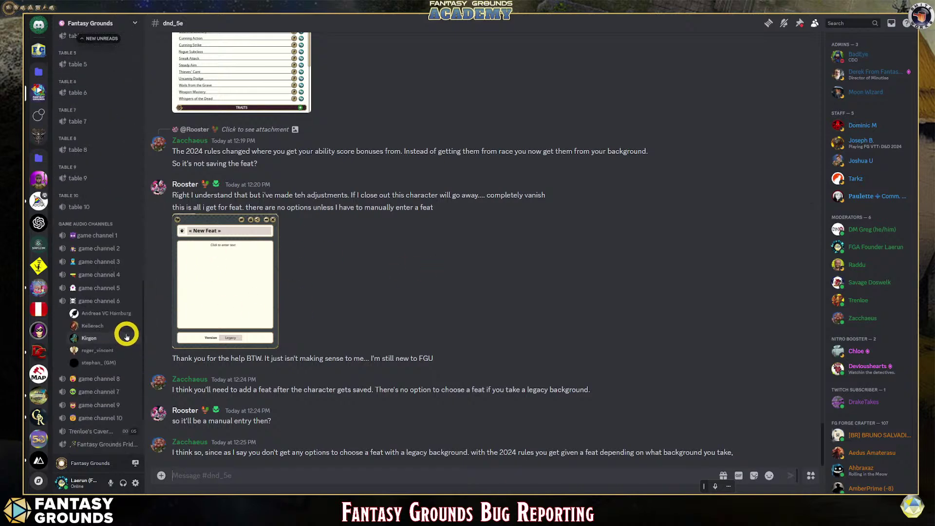
{"action": "scroll", "coordinate": [126, 336], "scroll_direction": "up", "scroll_amount": 12}
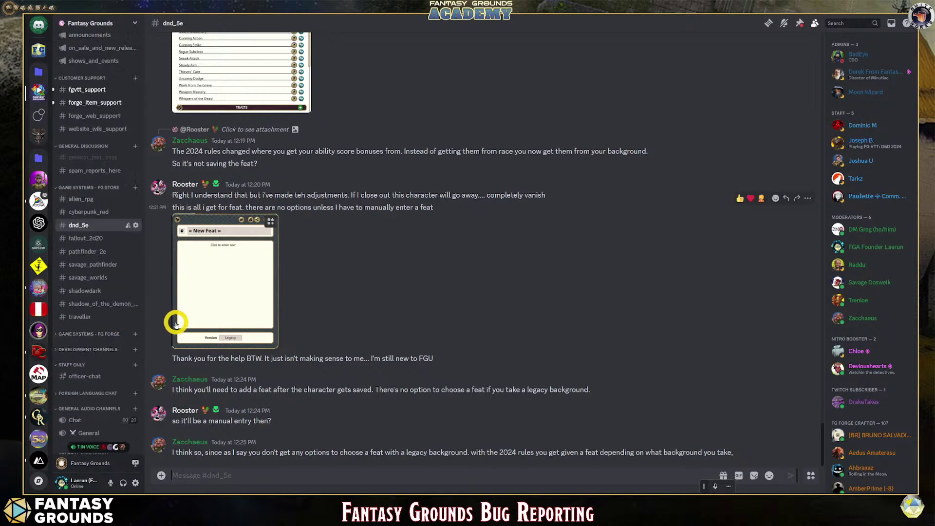
{"action": "scroll", "coordinate": [97, 282], "scroll_direction": "up", "scroll_amount": 3}
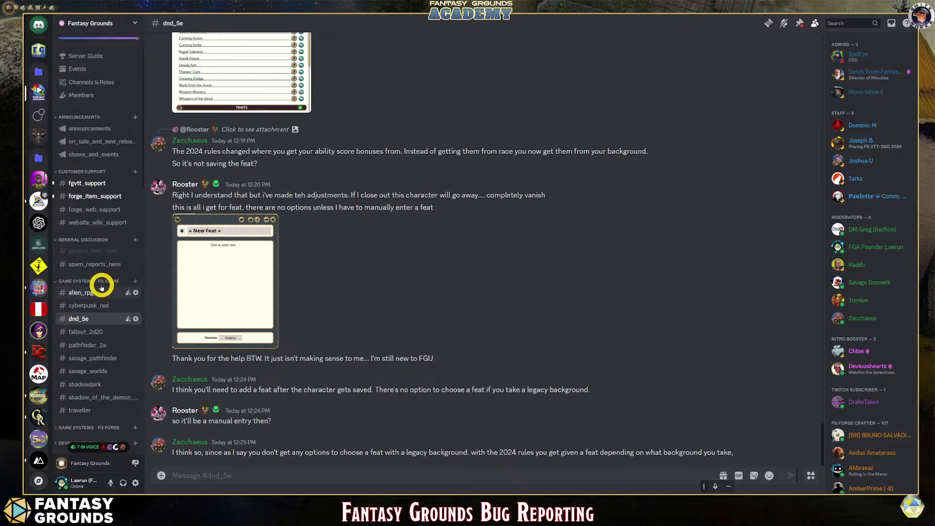
Open the fgvtt_support channel and read its most recent messages.
{"action": "left_click", "coordinate": [97, 229]}
{"action": "scroll", "coordinate": [322, 338], "scroll_direction": "down", "scroll_amount": 10}
{"action": "scroll", "coordinate": [322, 338], "scroll_direction": "down", "scroll_amount": 3}
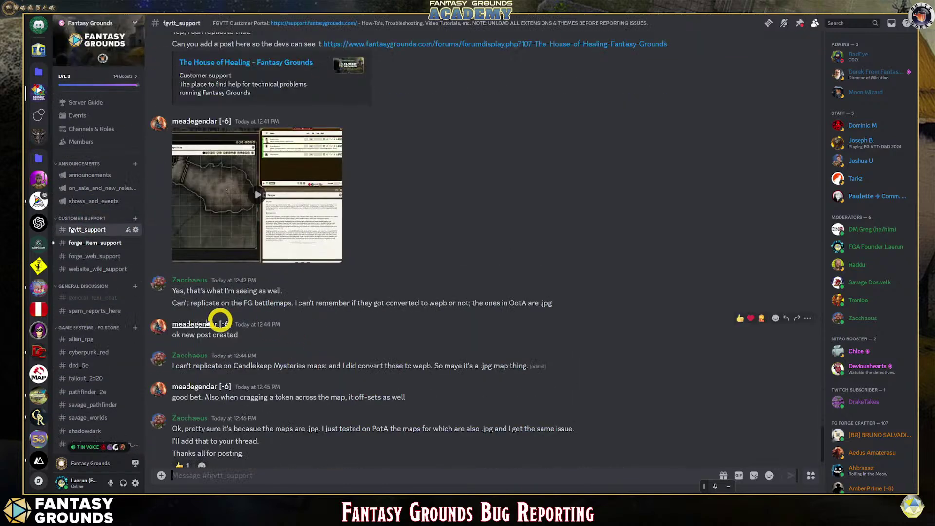